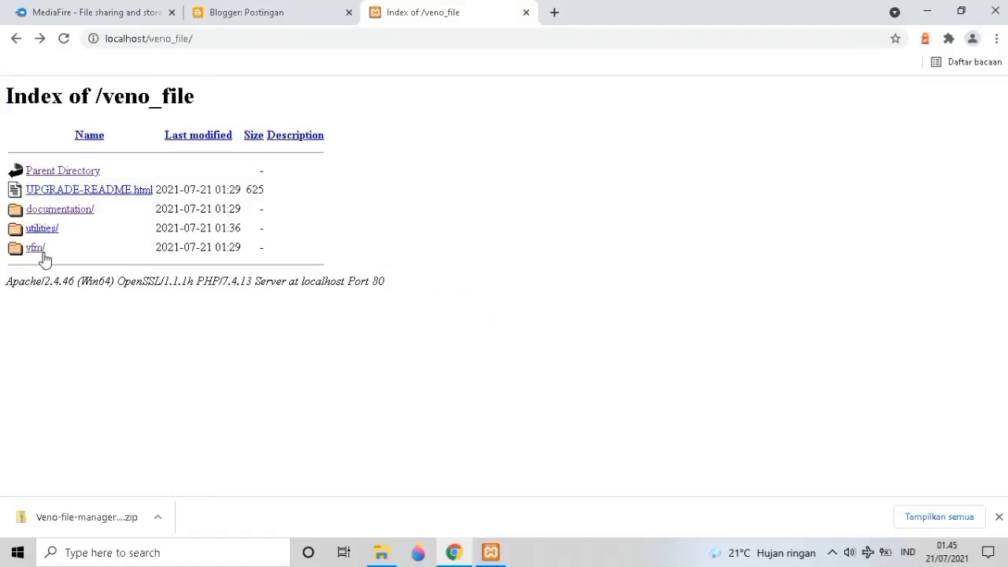
# Open the vfm folder from the localhost/veno_file directory listing to launch VFM 3.
pyautogui.click(38, 256)
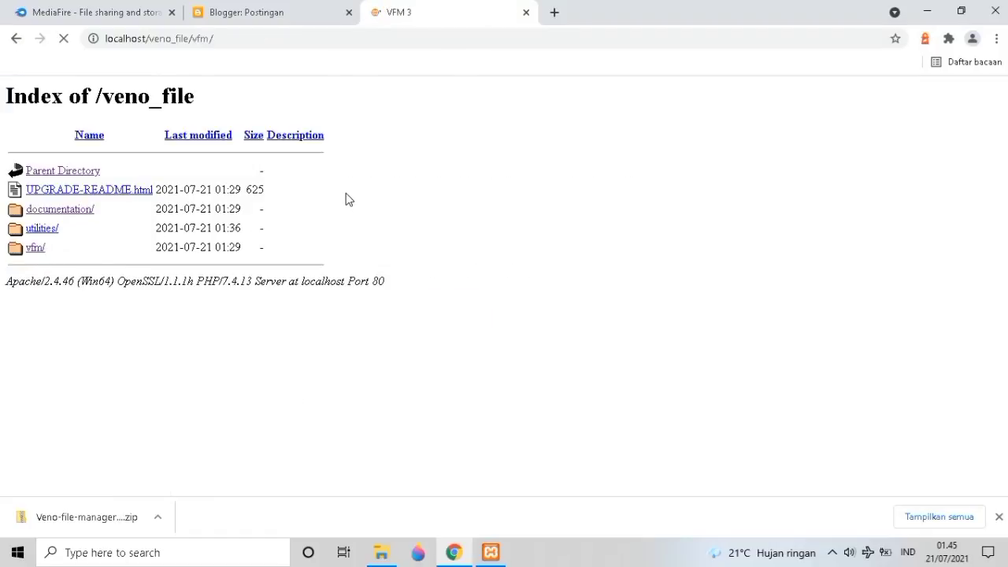
# Log in as admin with the account password, decline Chrome's password prompt, and start selecting an upload.
pyautogui.tripleClick(461, 148)
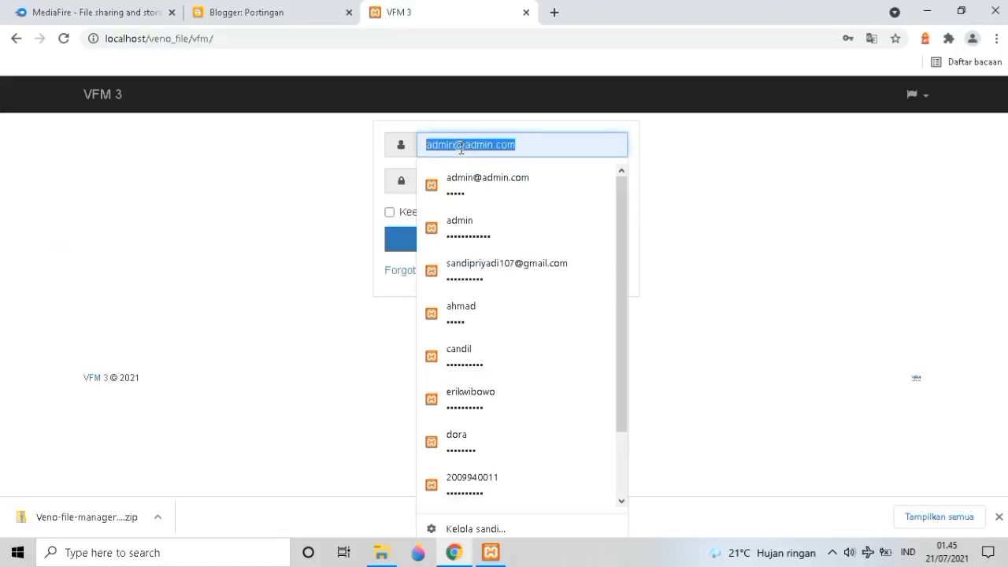
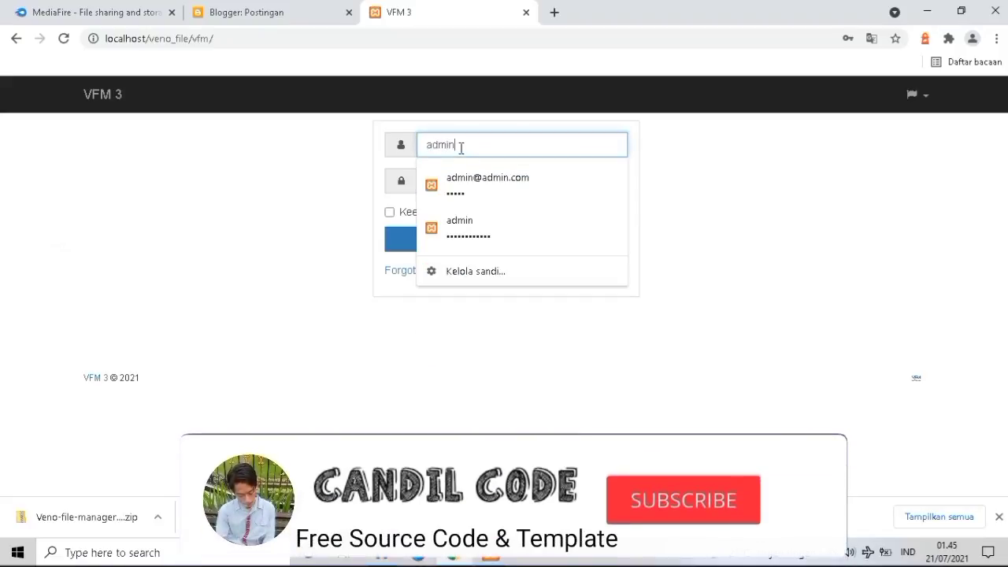
pyautogui.press('Tab')
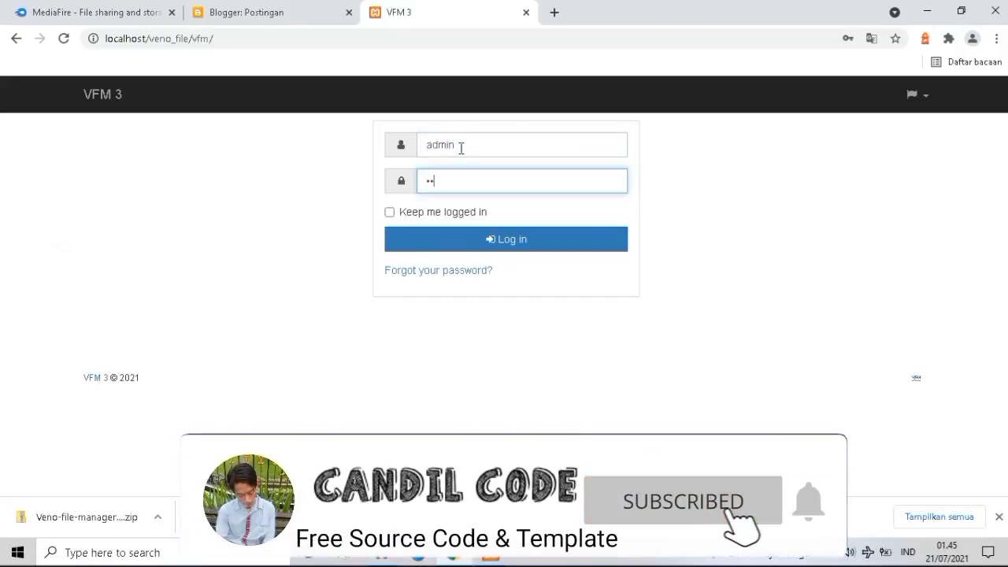
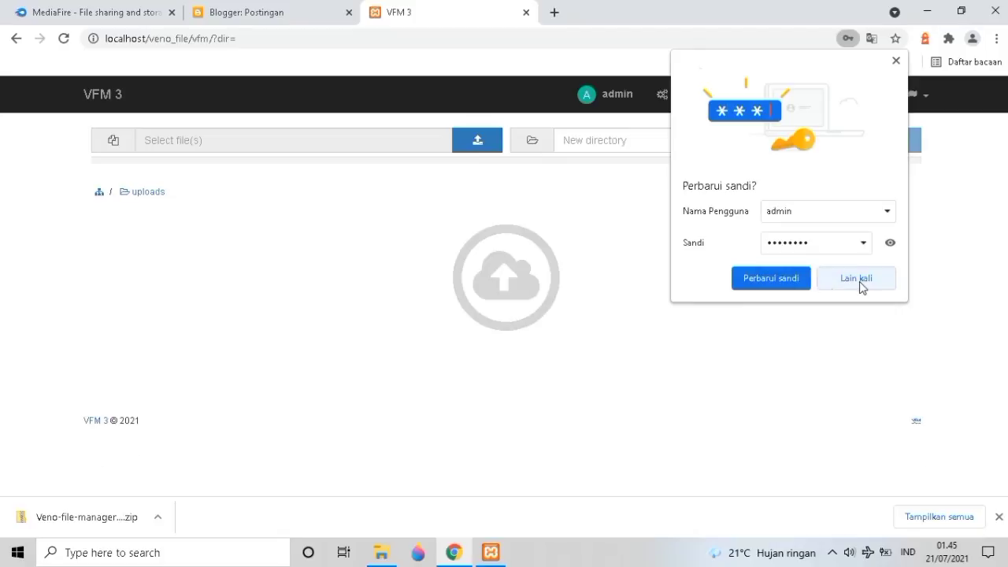
pyautogui.click(860, 282)
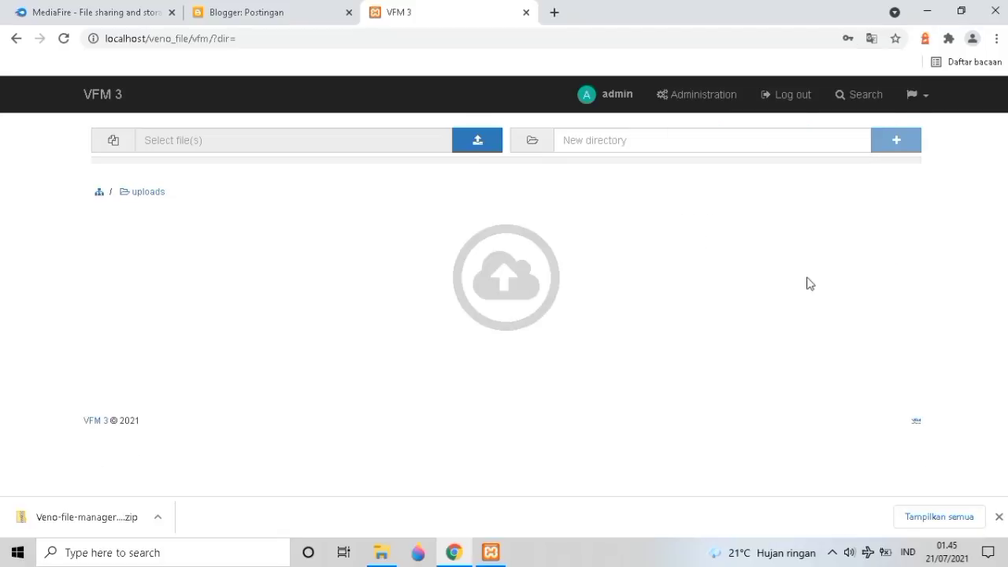
pyautogui.click(268, 148)
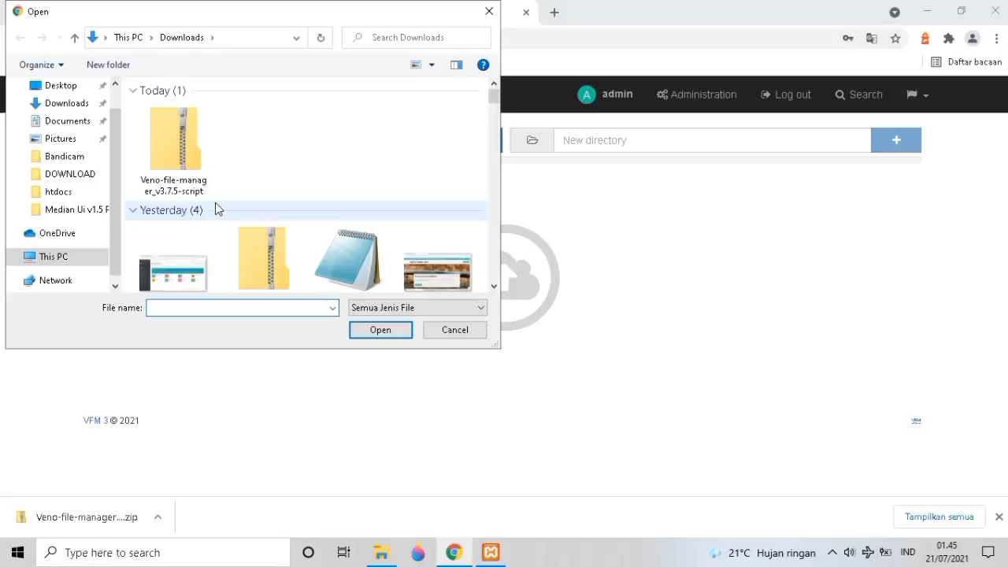
# Upload Veno-file-manager_v3_7_5-script.zip from Downloads into uploads, leaving its name unchanged.
pyautogui.click(188, 182)
pyautogui.click(367, 334)
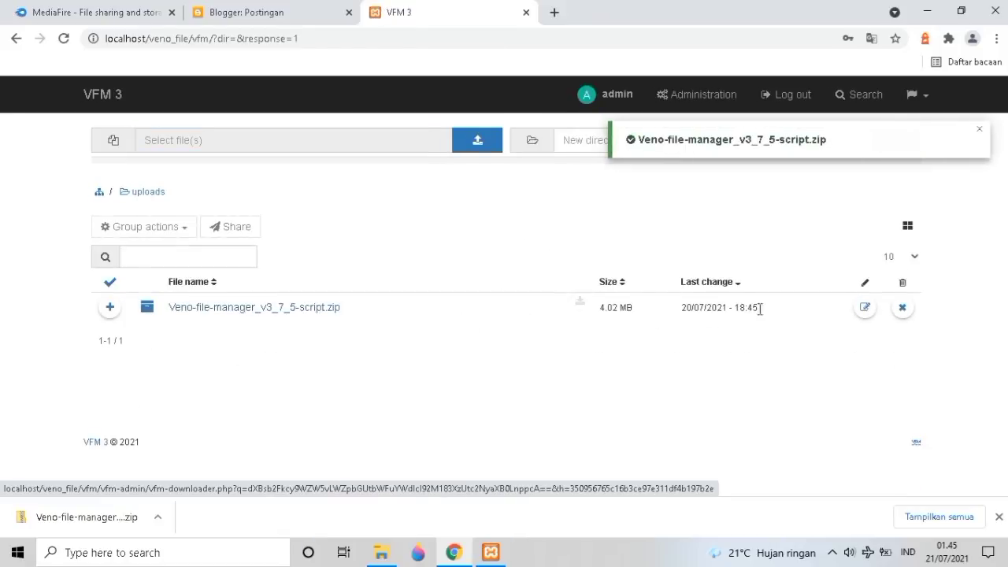
pyautogui.click(865, 308)
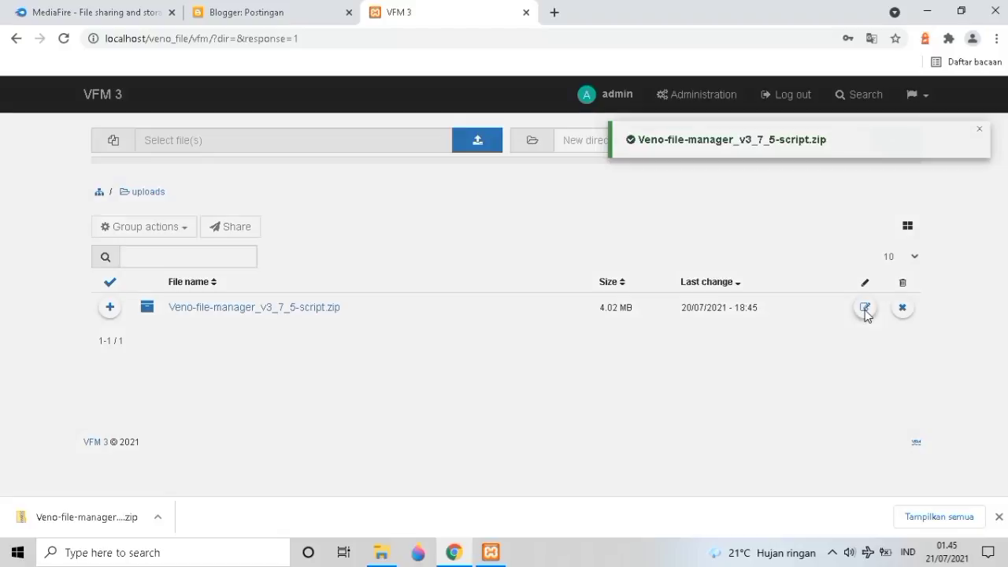
pyautogui.click(451, 162)
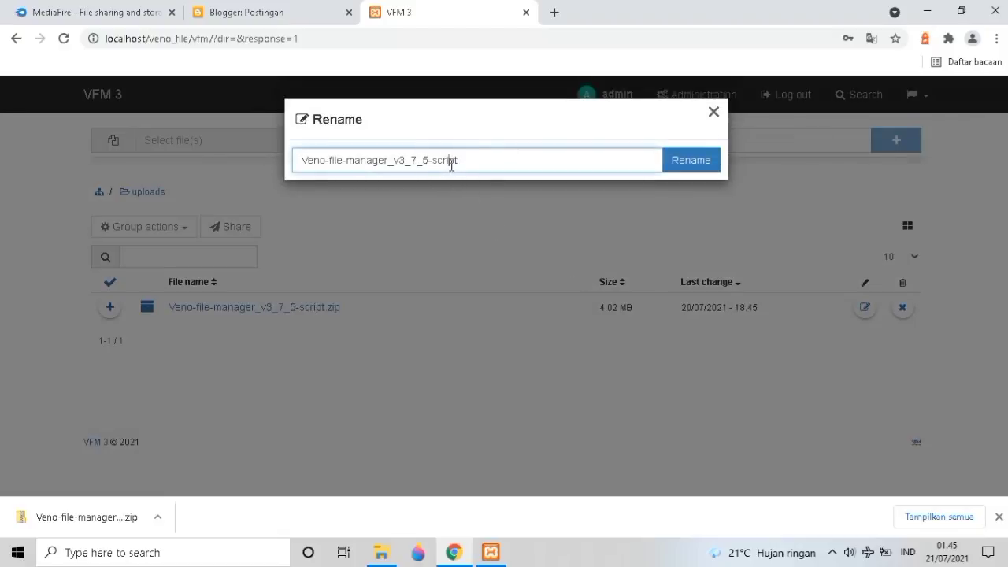
pyautogui.click(714, 112)
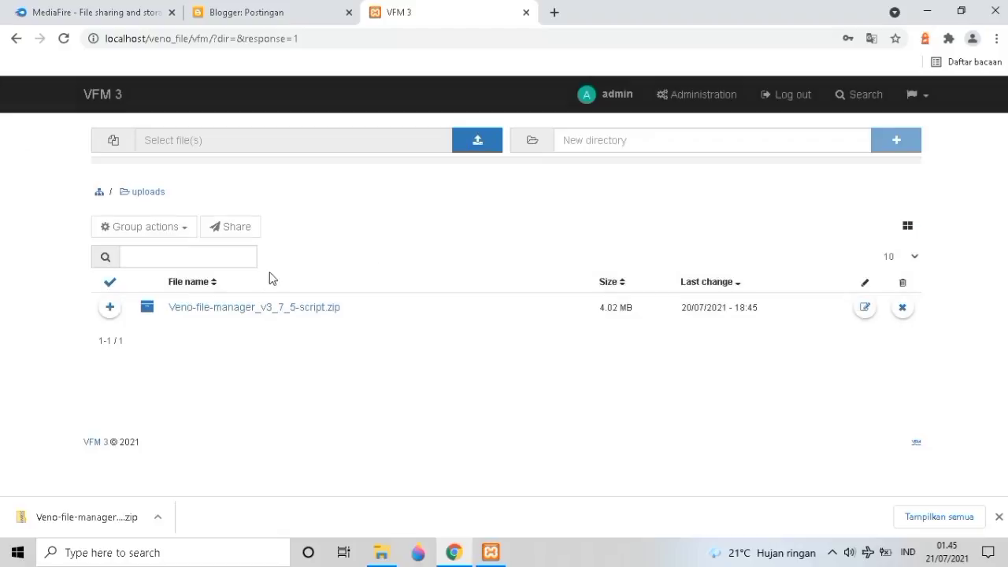
# Download the uploaded zip back to the computer through its file link.
pyautogui.rightClick(202, 315)
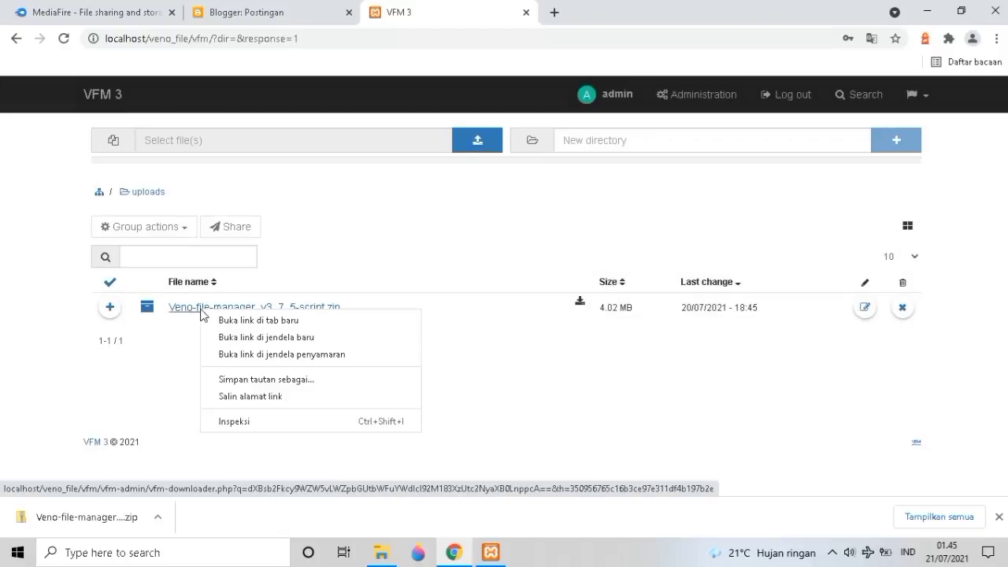
pyautogui.click(187, 313)
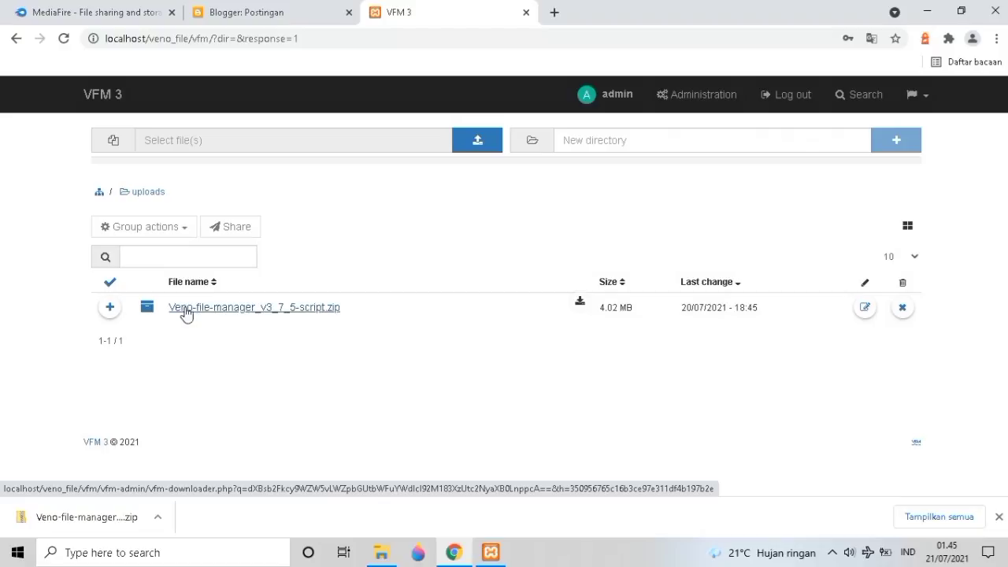
pyautogui.click(186, 313)
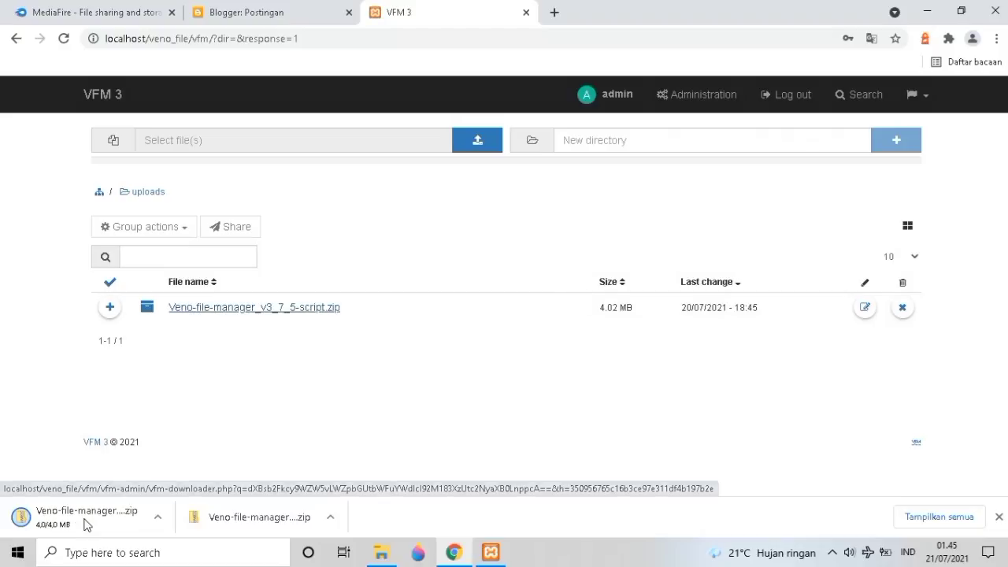
pyautogui.rightClick(193, 315)
pyautogui.click(504, 385)
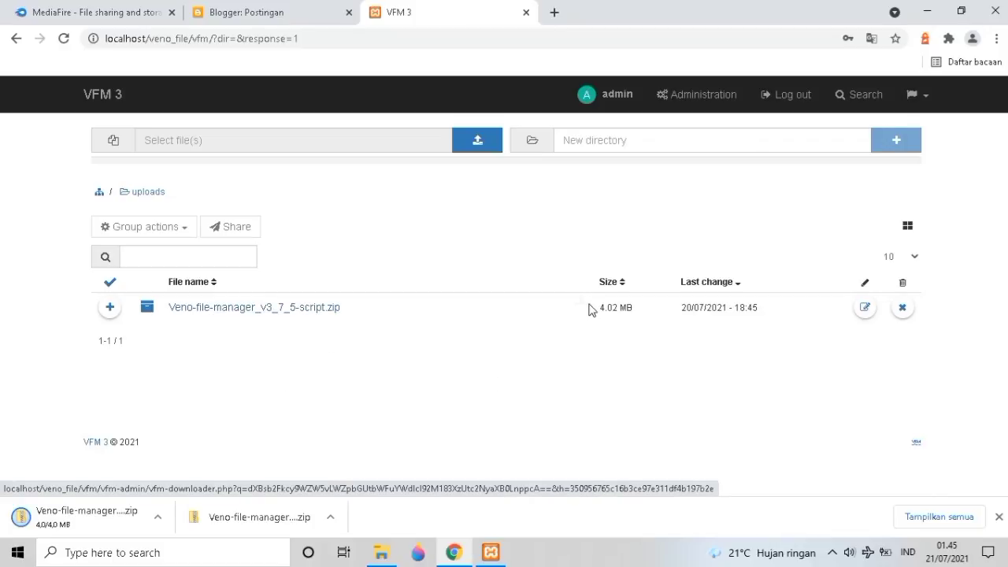
pyautogui.click(580, 302)
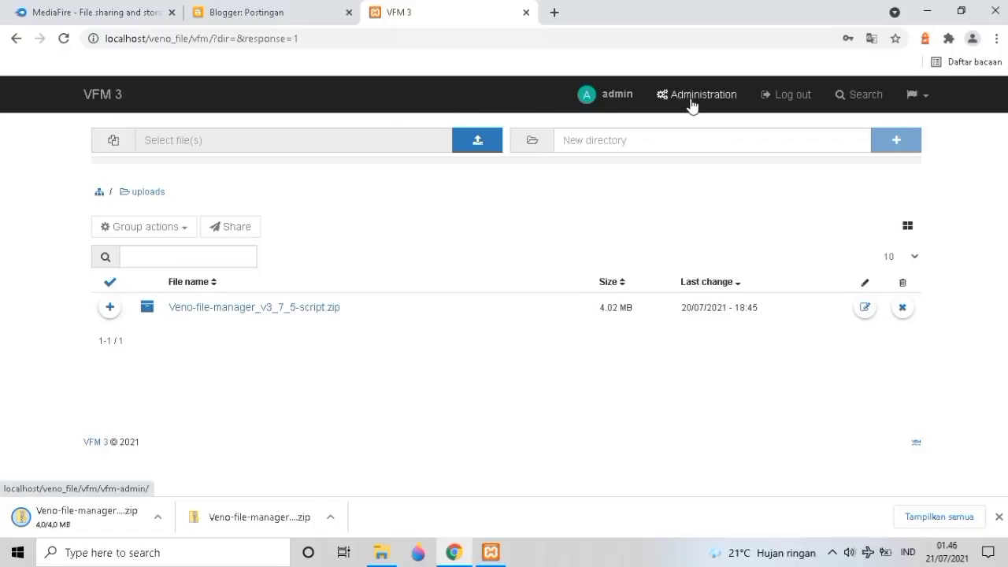
# Enter the administration panel and scroll through the Preferences settings.
pyautogui.click(923, 101)
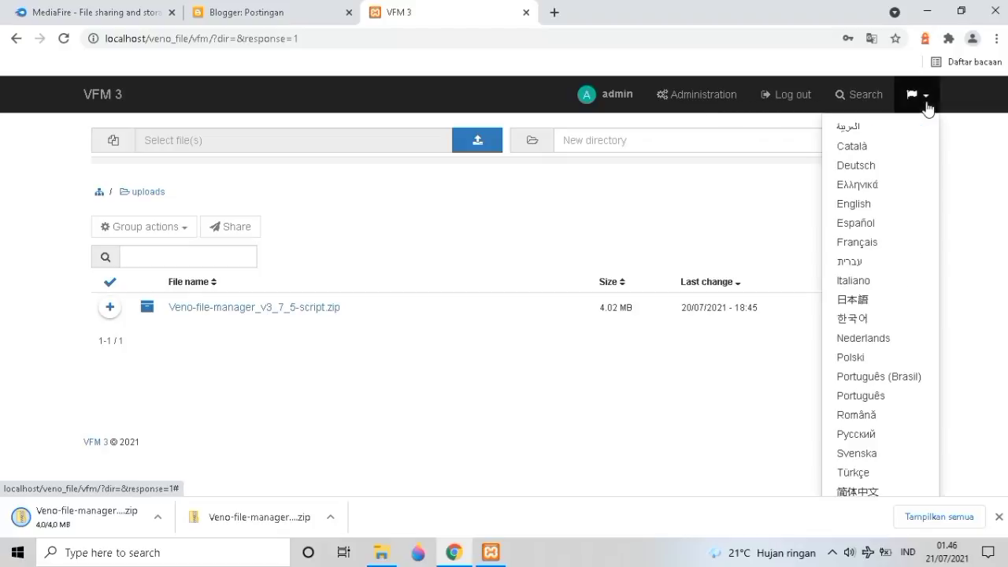
pyautogui.click(916, 94)
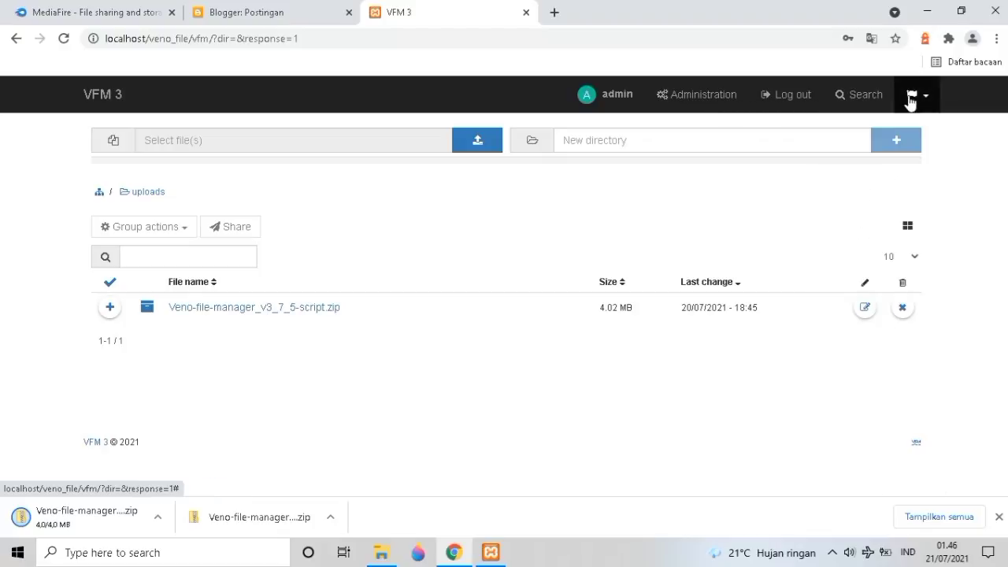
pyautogui.click(697, 98)
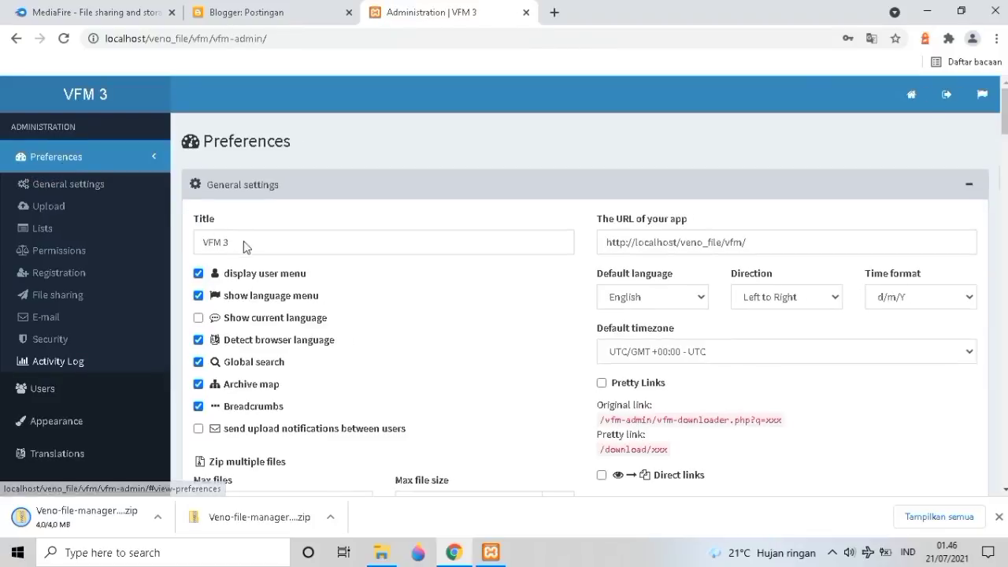
pyautogui.scroll(-5, 251, 236)
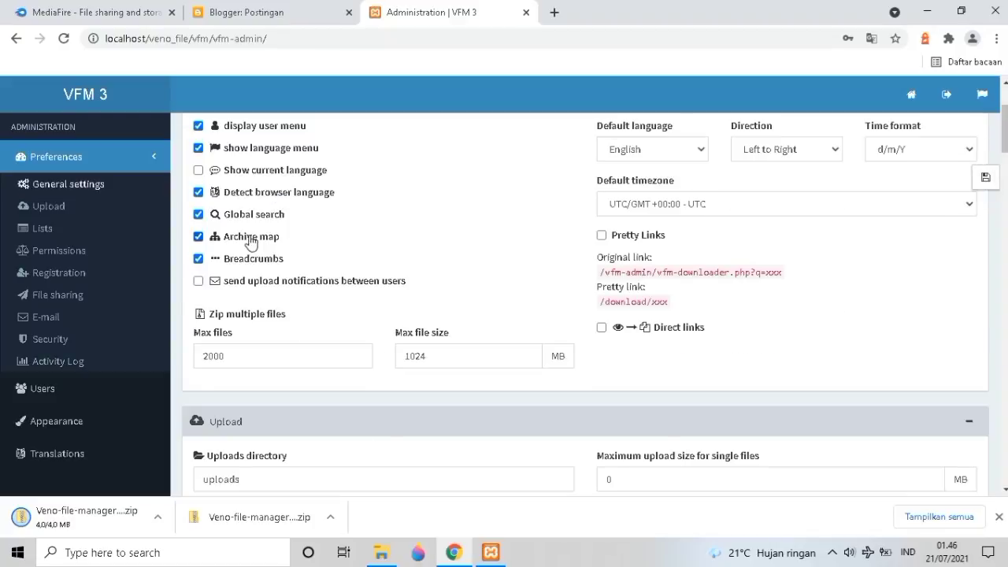
pyautogui.scroll(-2, 251, 239)
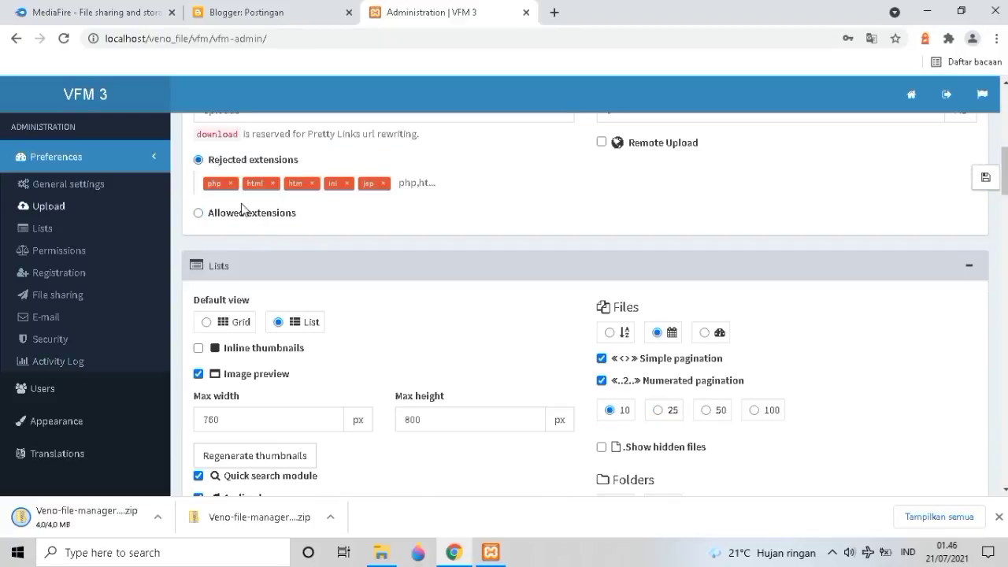
pyautogui.scroll(-2, 319, 188)
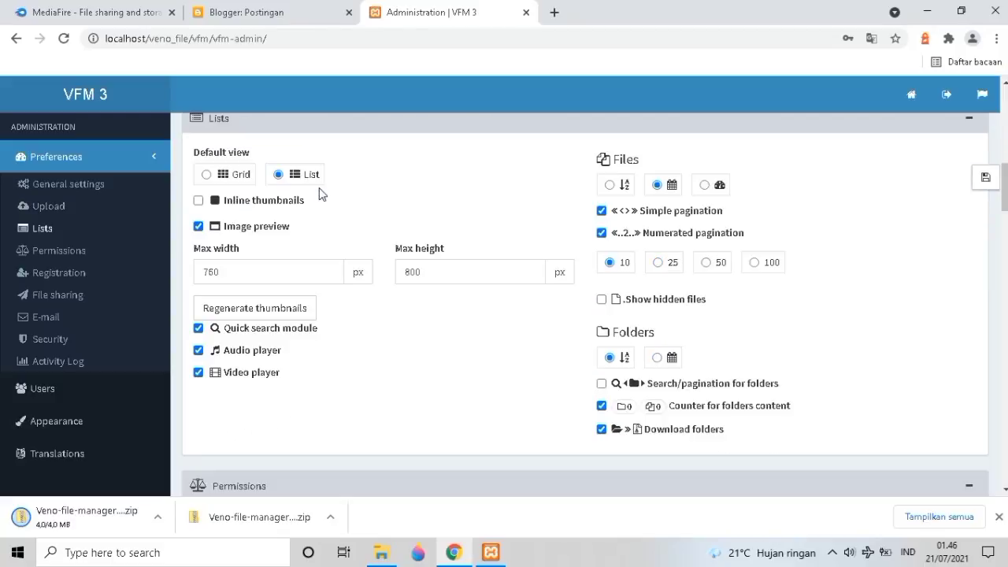
pyautogui.scroll(-5, 319, 193)
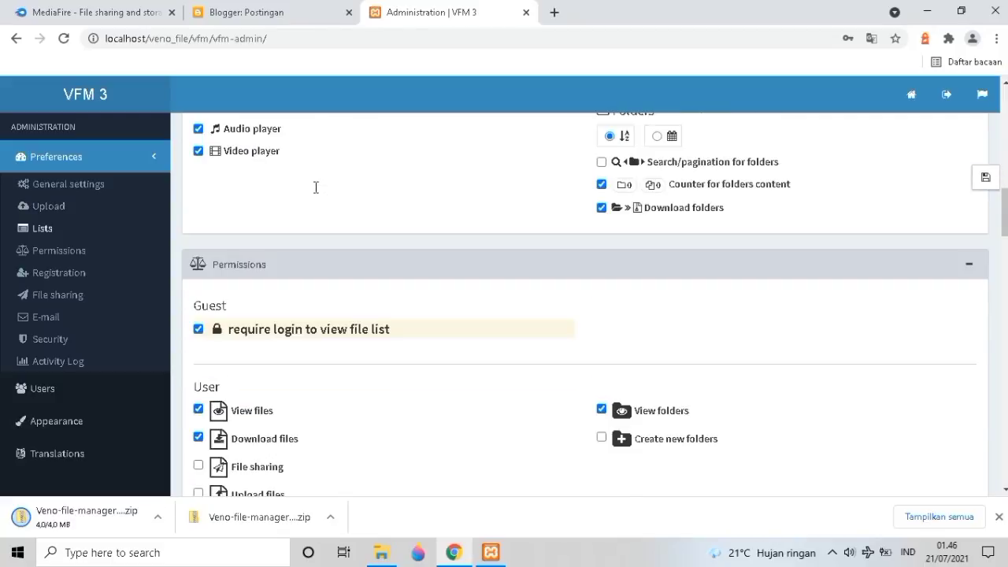
pyautogui.scroll(-4, 313, 193)
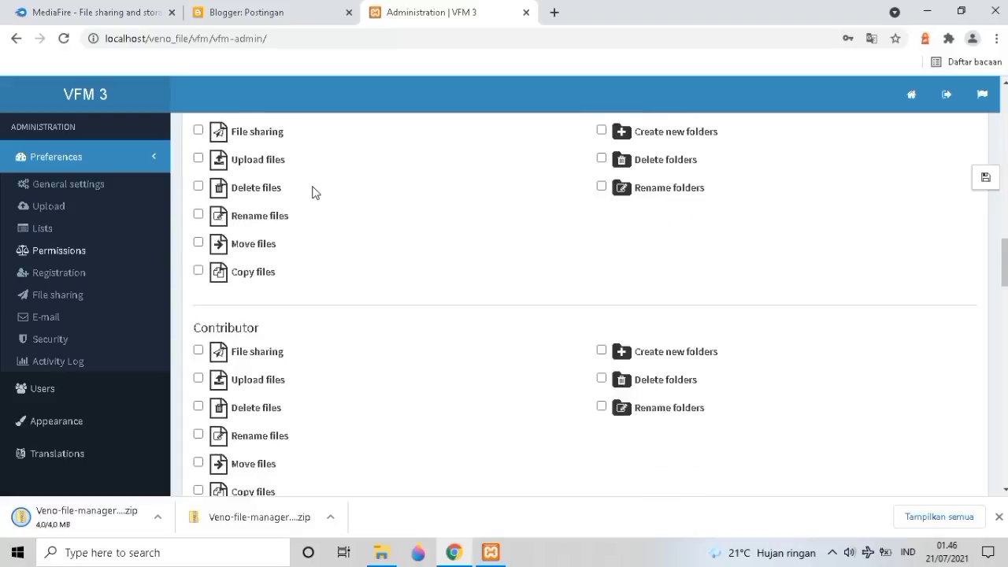
pyautogui.scroll(3, 310, 191)
pyautogui.scroll(1, 309, 193)
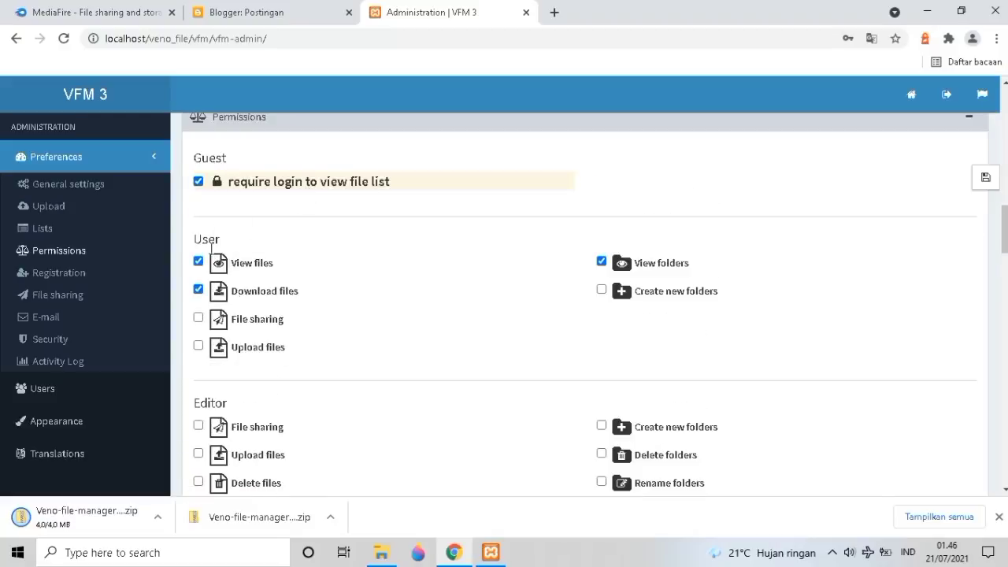
pyautogui.scroll(-5, 203, 283)
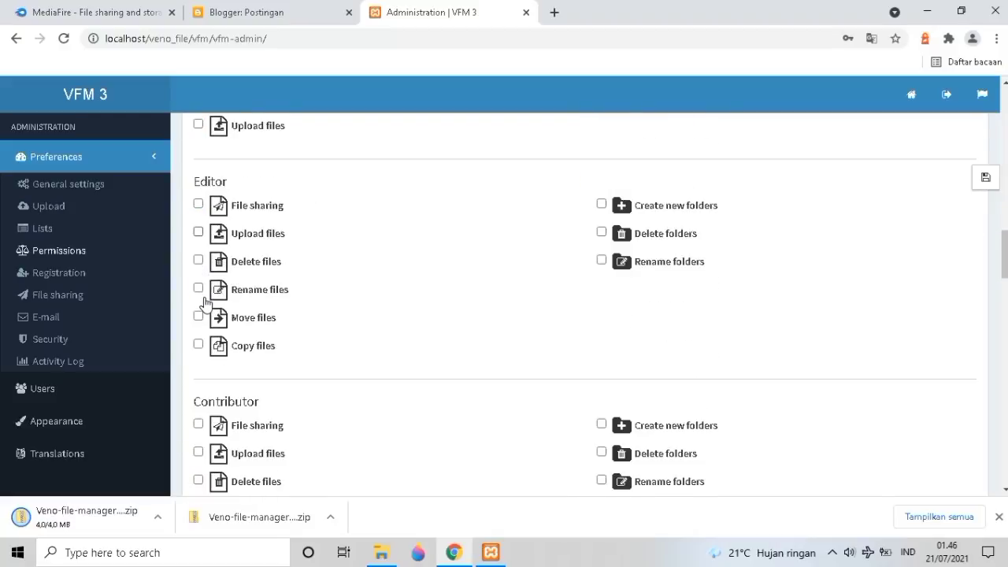
pyautogui.scroll(1, 205, 302)
pyautogui.scroll(-1, 205, 302)
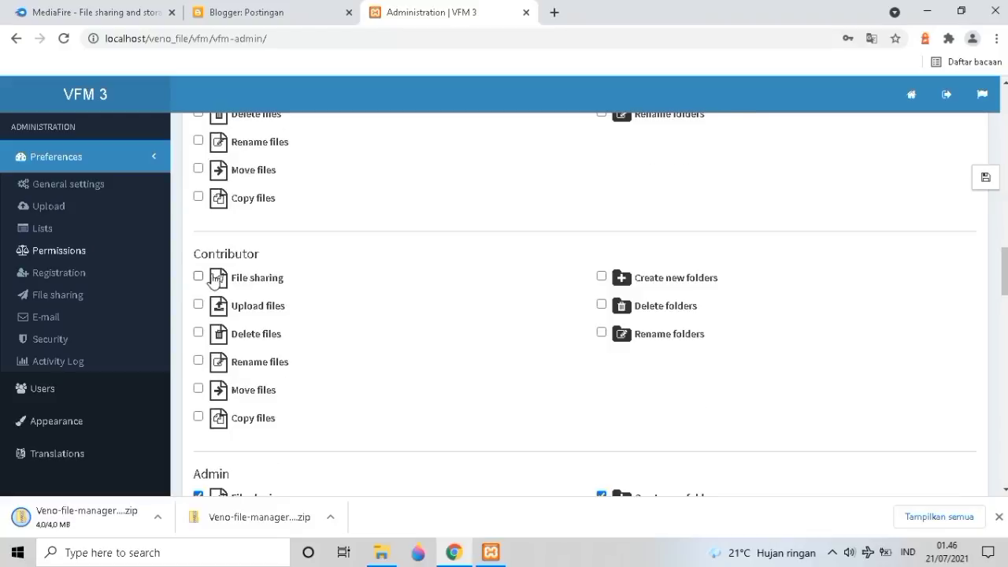
pyautogui.scroll(-4, 214, 280)
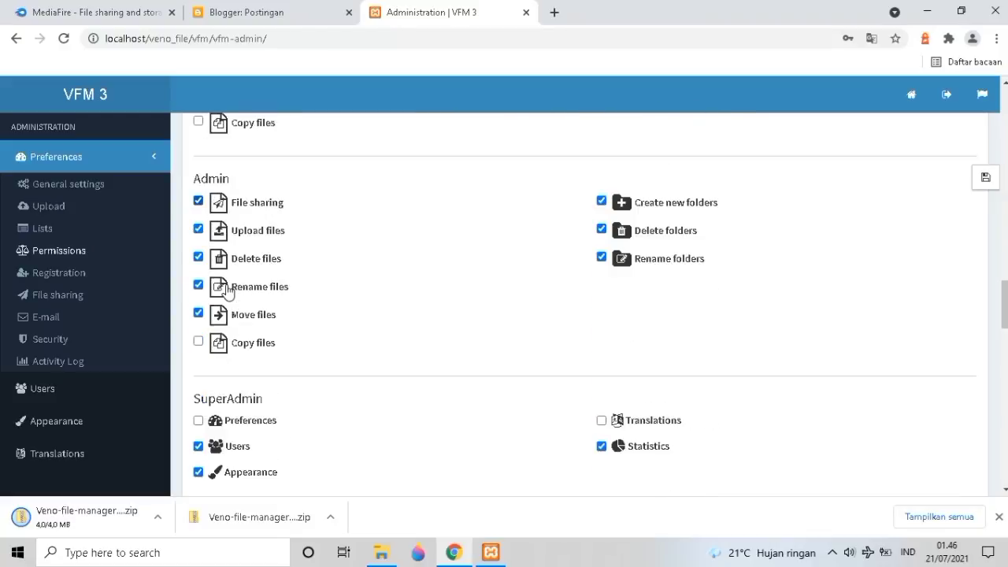
pyautogui.scroll(-5, 227, 291)
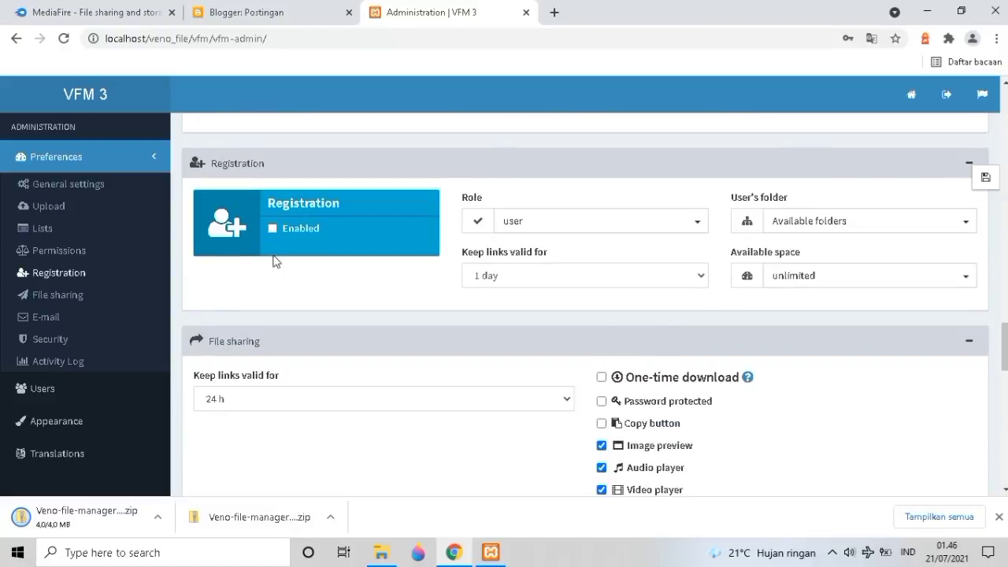
pyautogui.scroll(-1, 293, 246)
pyautogui.scroll(-6, 292, 252)
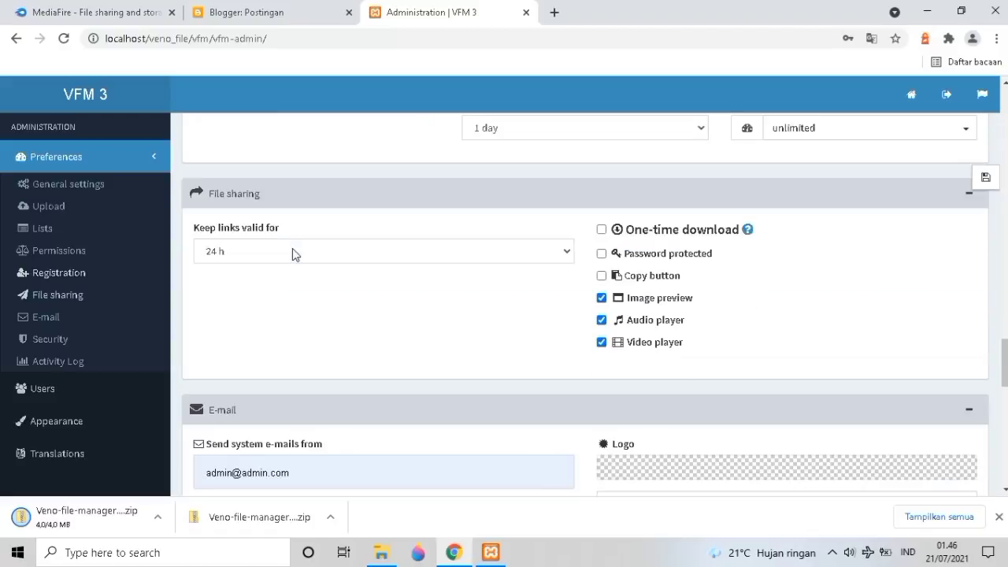
pyautogui.scroll(-4, 292, 249)
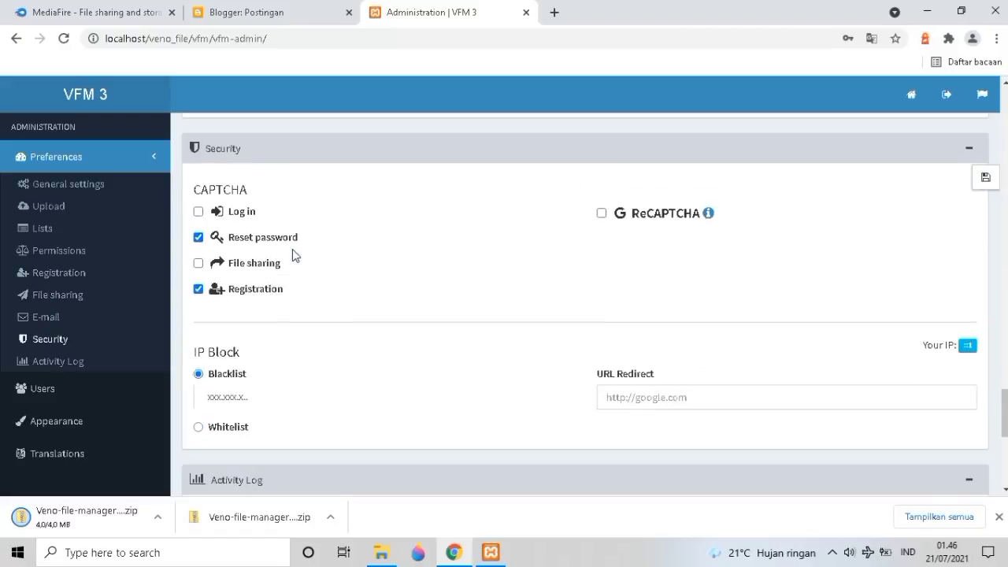
pyautogui.scroll(-3, 291, 248)
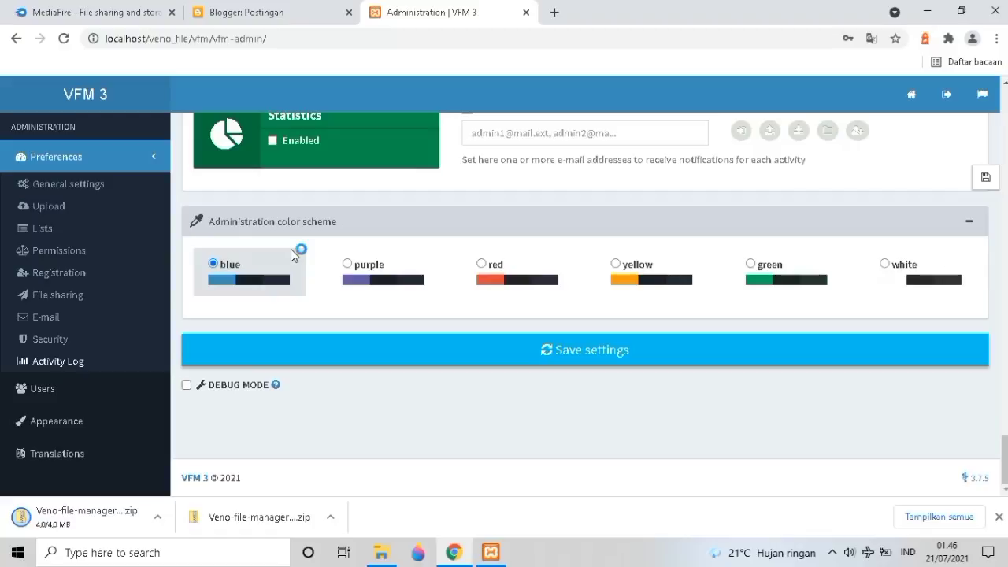
# Jump through the Upload, Lists and Permissions preference sections, then go to Users.
pyautogui.click(75, 212)
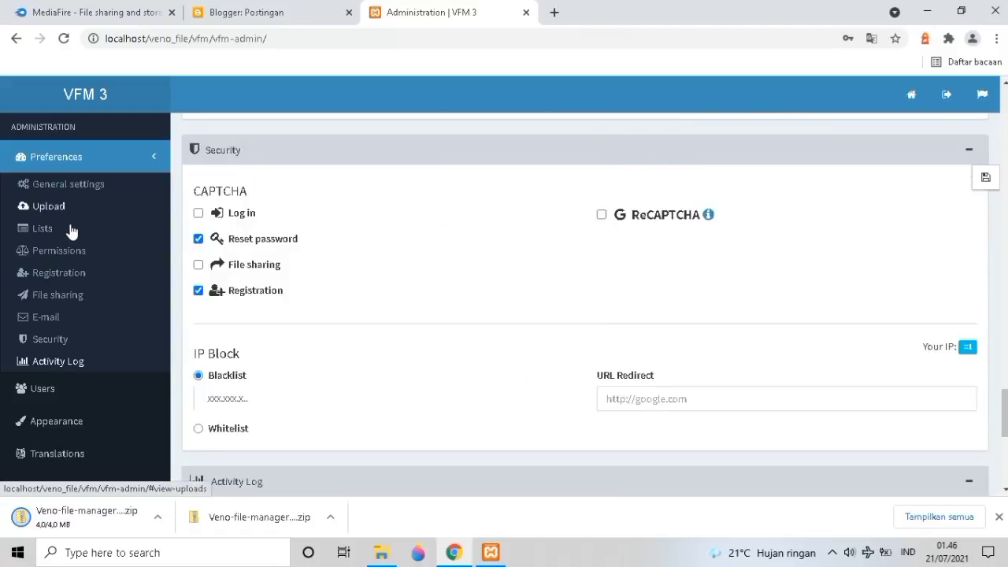
pyautogui.click(70, 229)
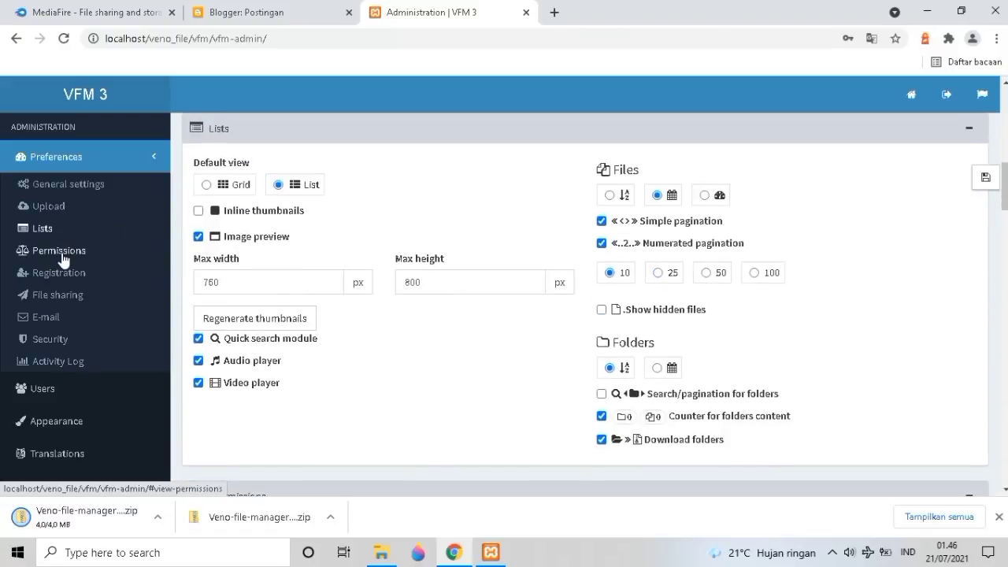
pyautogui.click(62, 260)
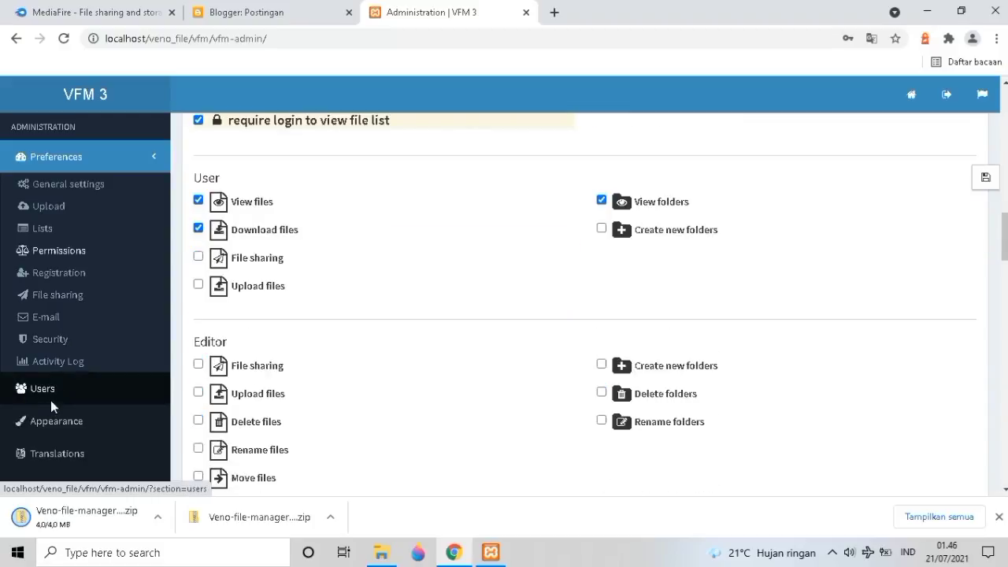
pyautogui.click(51, 402)
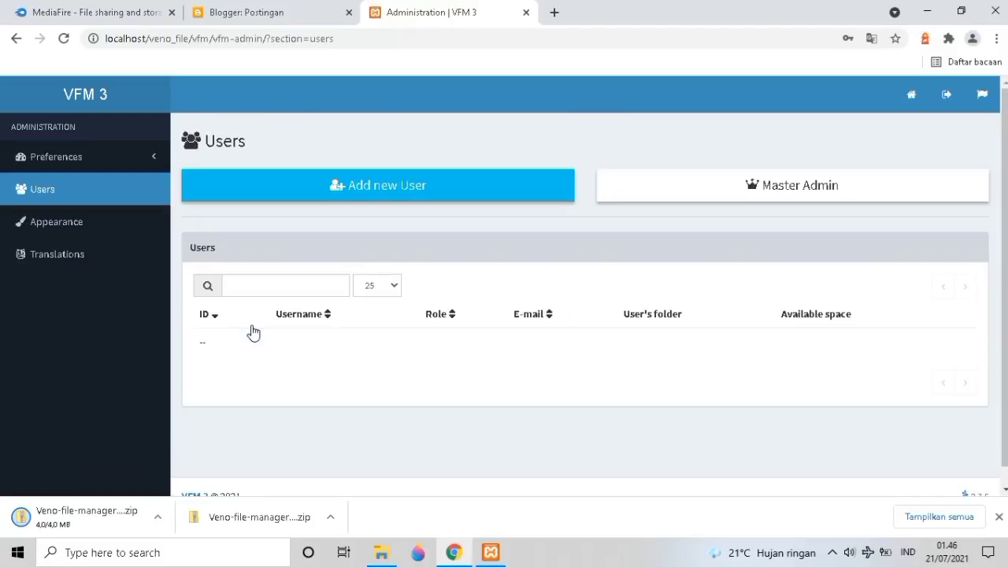
pyautogui.scroll(-1, 252, 333)
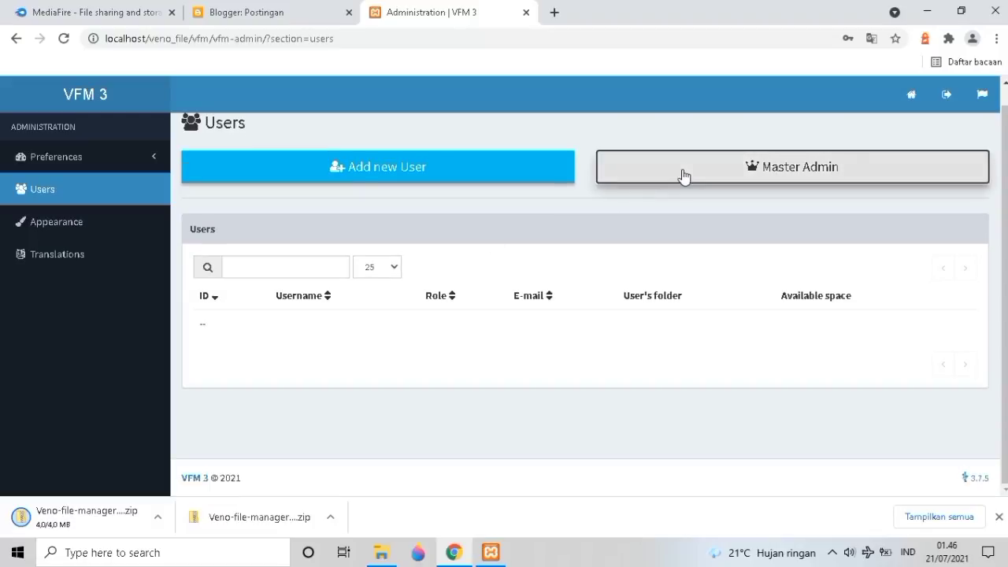
pyautogui.click(683, 175)
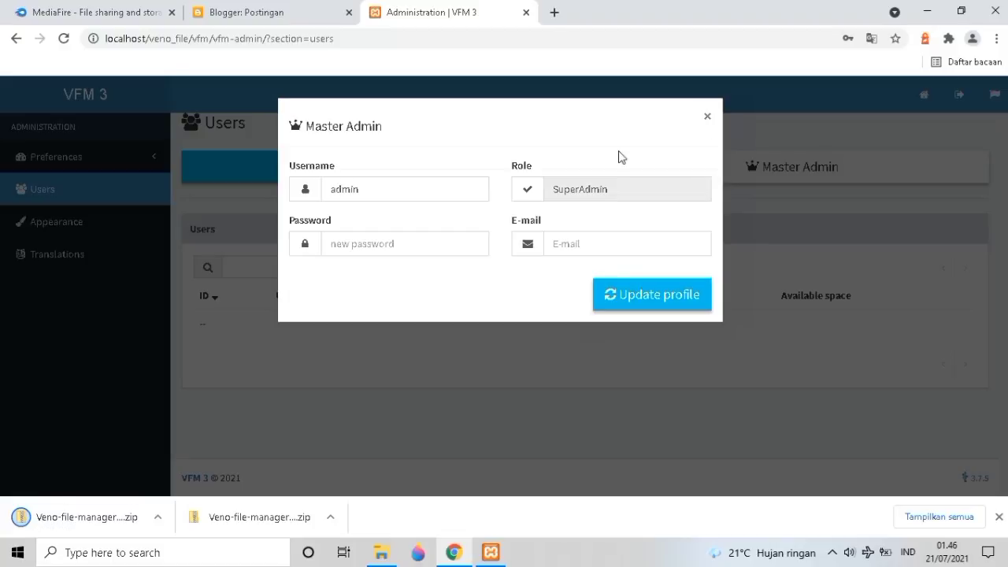
pyautogui.press('Escape')
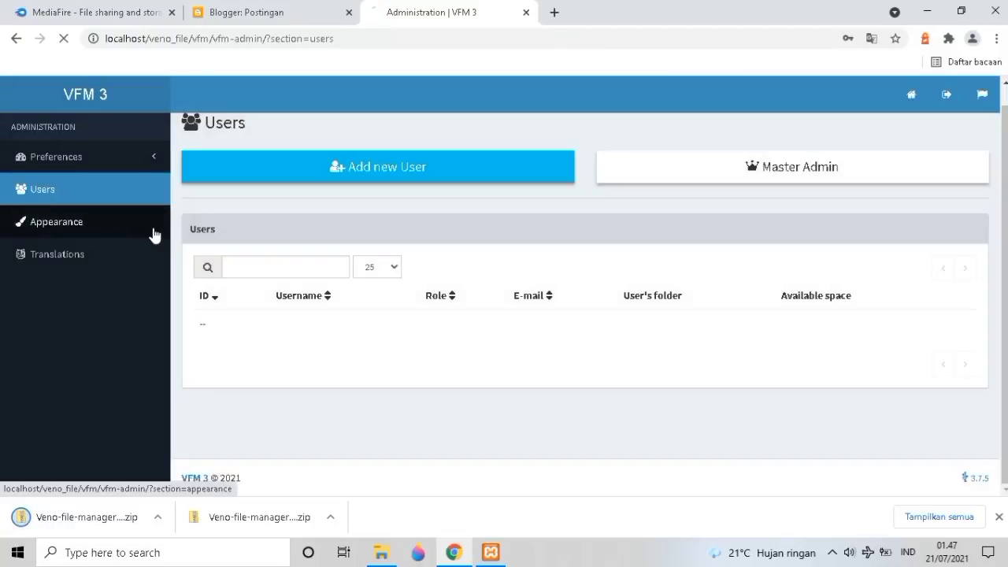
pyautogui.click(146, 230)
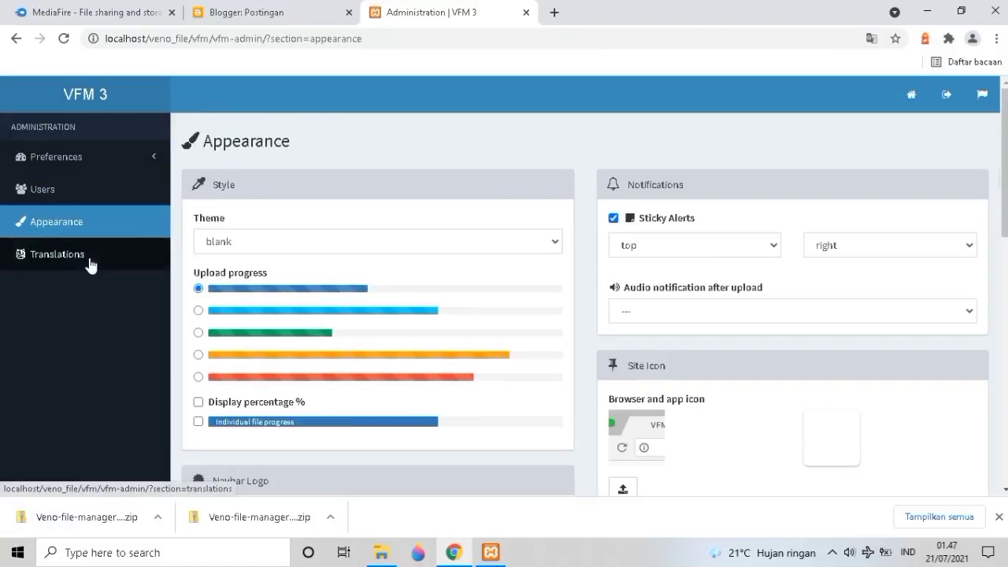
# Set the upload progress bar to the red style, after trying cyan and green, and save Appearance.
pyautogui.scroll(-1, 251, 264)
pyautogui.click(198, 236)
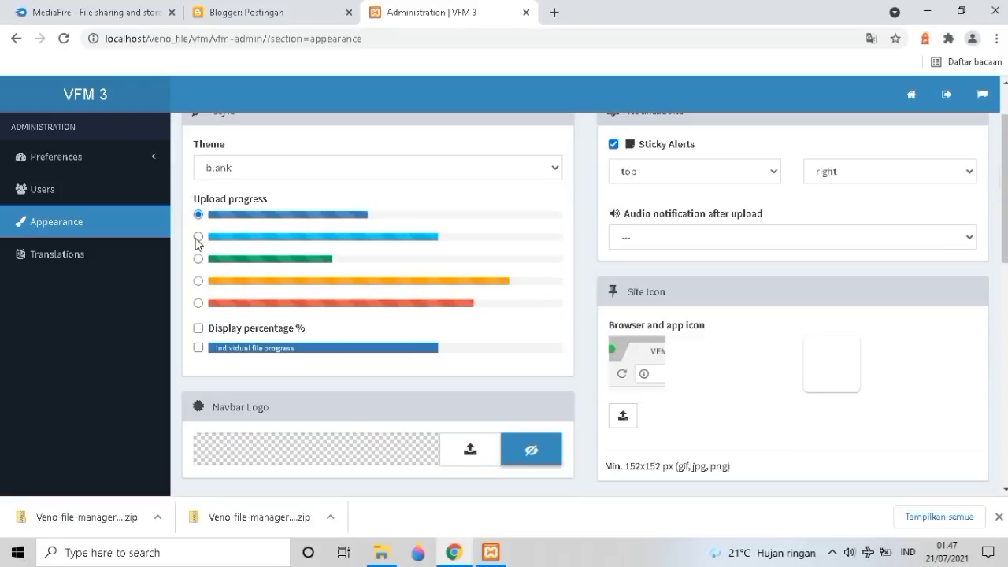
pyautogui.click(198, 260)
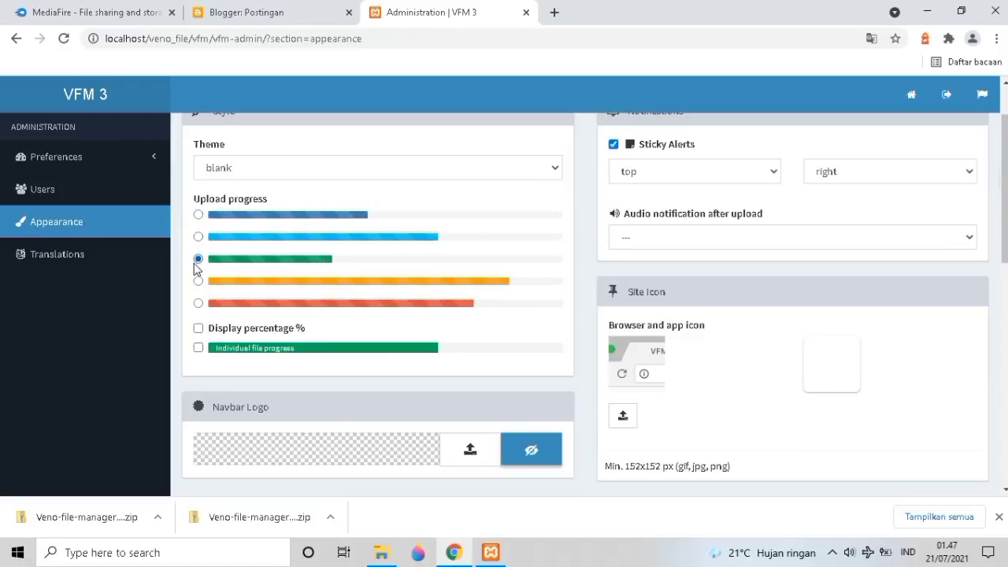
pyautogui.scroll(-7, 208, 346)
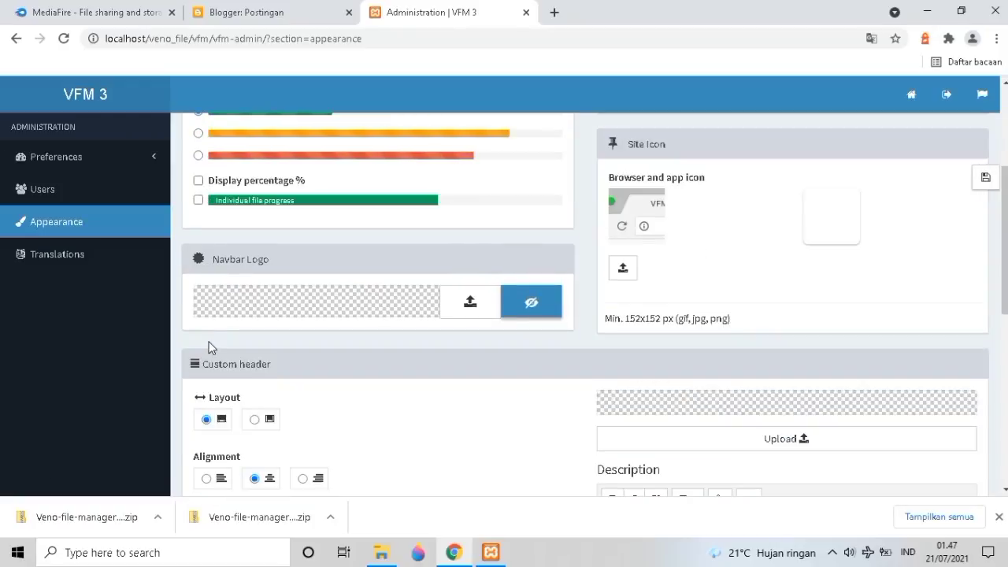
pyautogui.scroll(8, 215, 344)
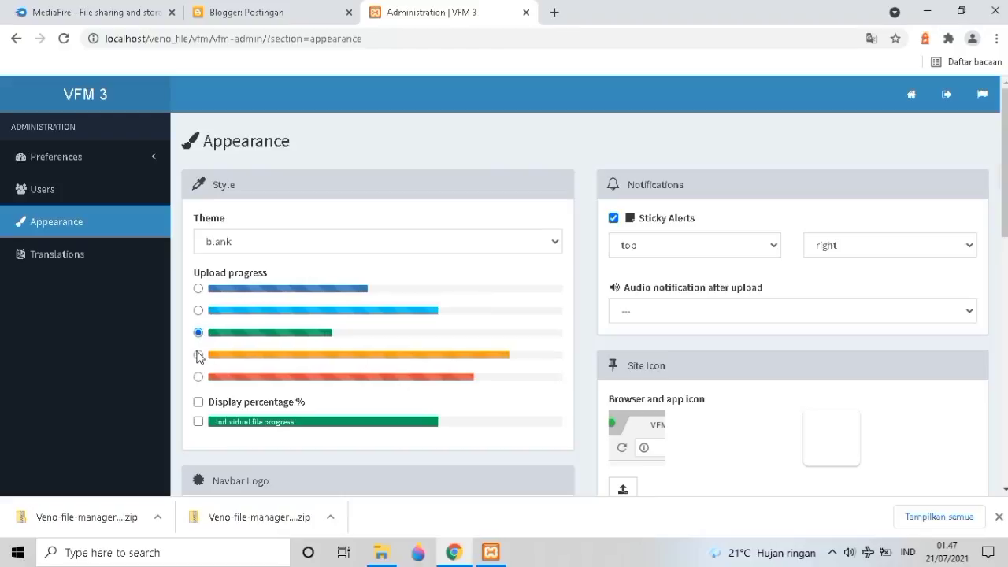
pyautogui.click(198, 378)
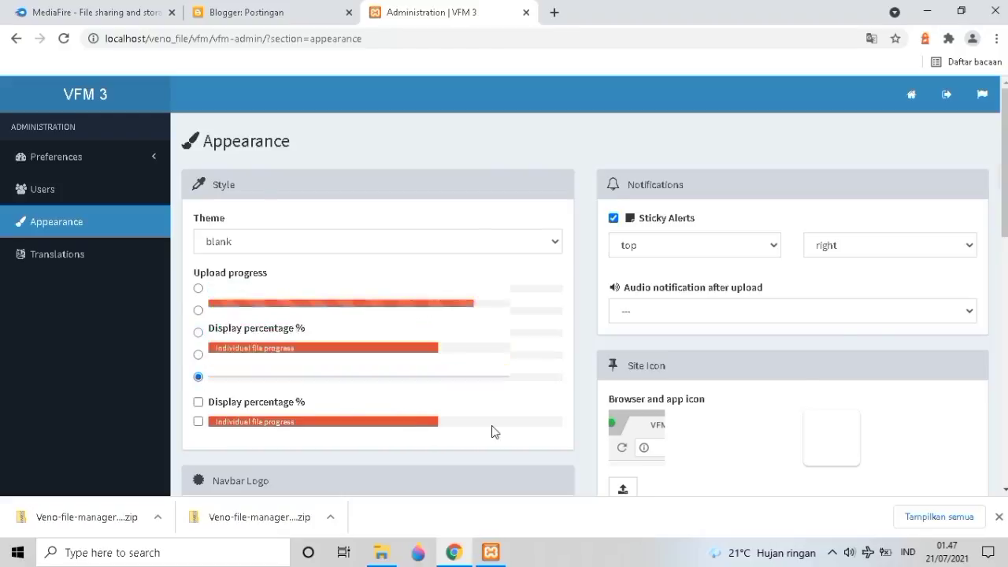
pyautogui.scroll(-2, 472, 404)
pyautogui.scroll(-5, 548, 423)
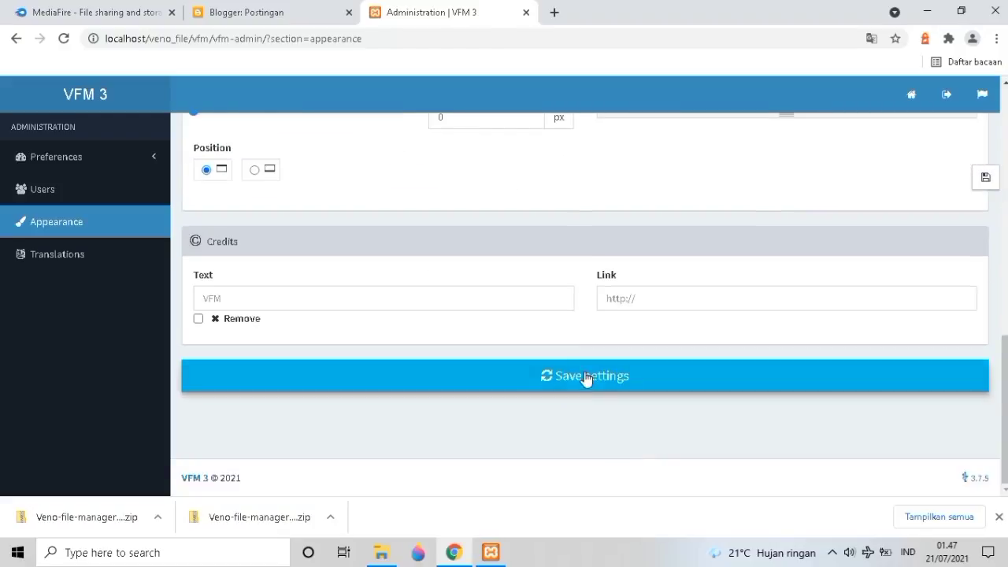
pyautogui.click(558, 376)
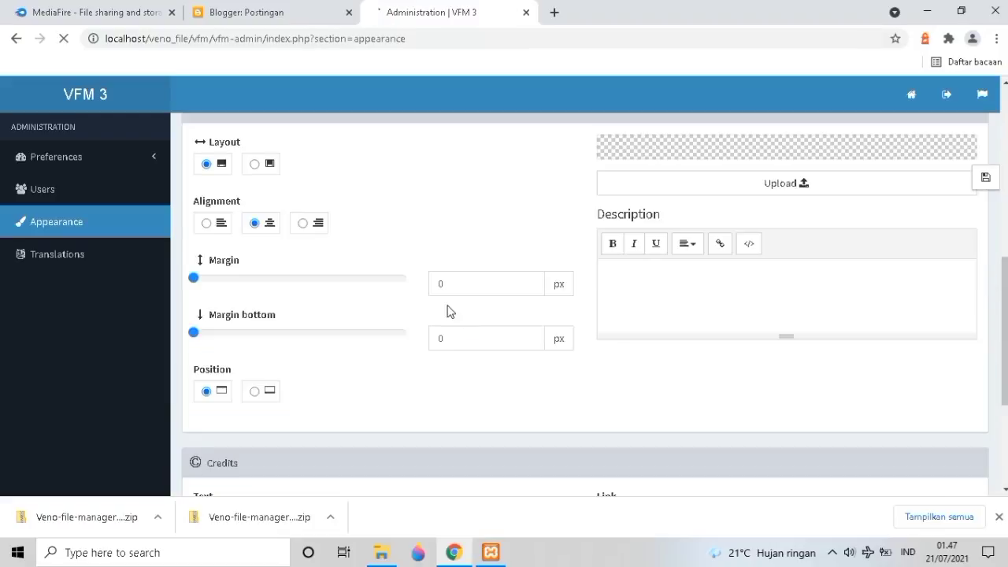
pyautogui.scroll(-5, 359, 313)
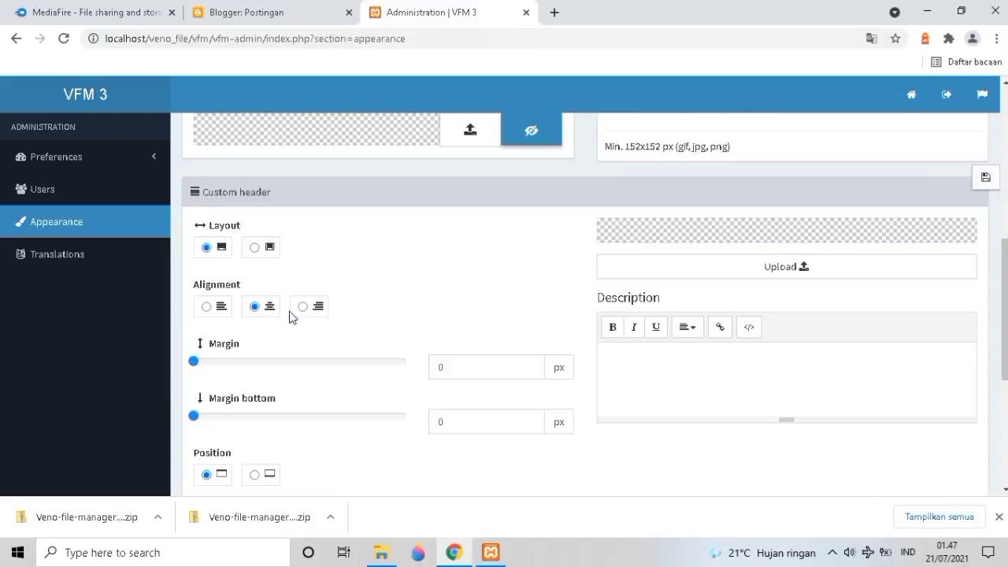
pyautogui.scroll(-1, 277, 317)
pyautogui.scroll(-2, 231, 301)
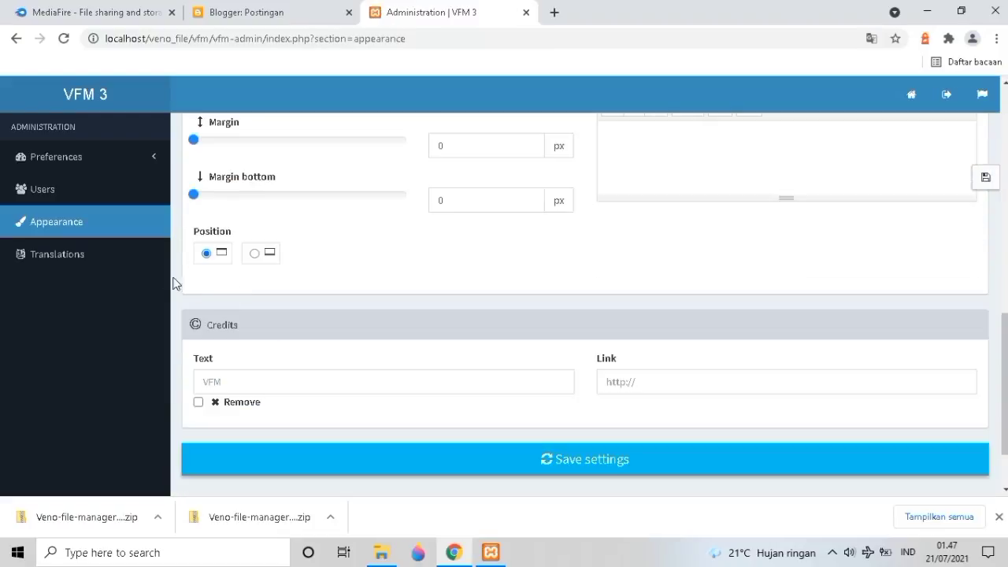
# In the Language manager, keep English for editing and add Bahasa Indonesia as a new language.
pyautogui.click(84, 261)
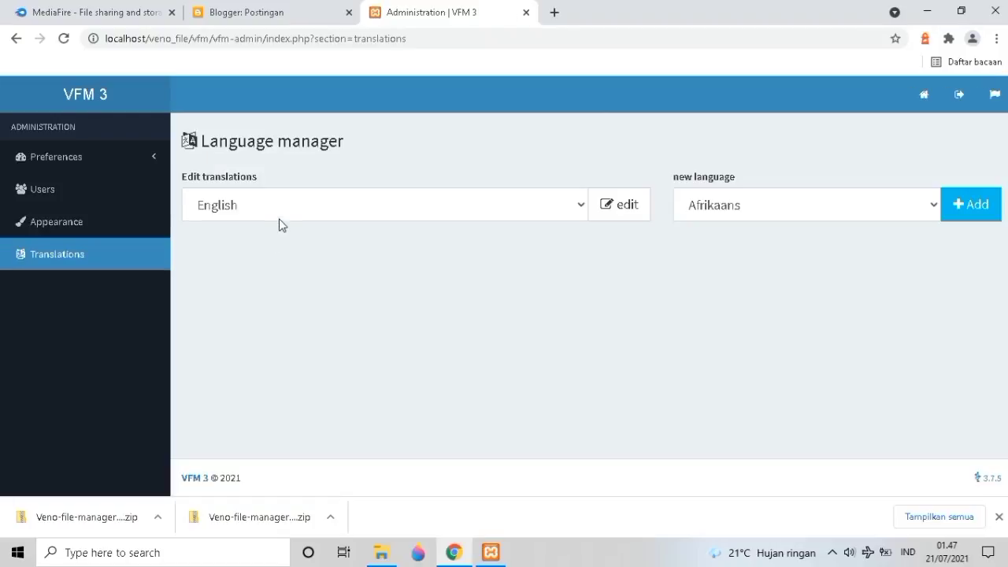
pyautogui.click(282, 212)
pyautogui.click(441, 217)
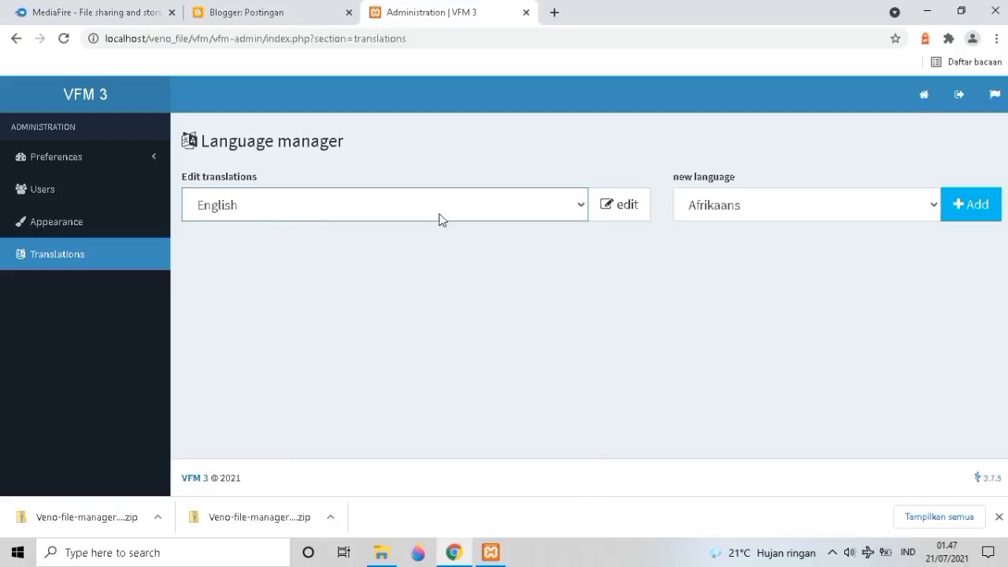
pyautogui.click(721, 208)
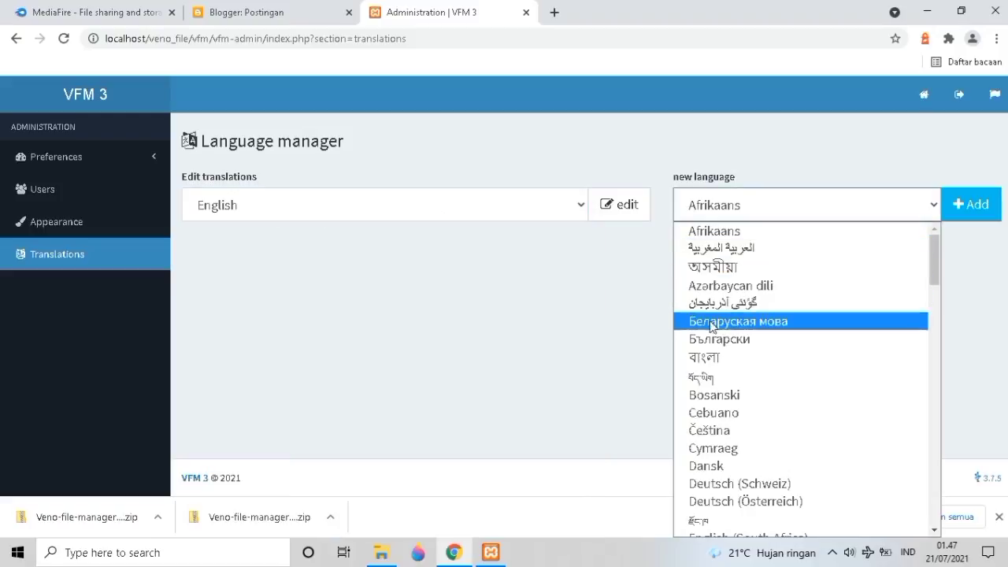
pyautogui.scroll(-2, 719, 402)
pyautogui.scroll(-2, 725, 390)
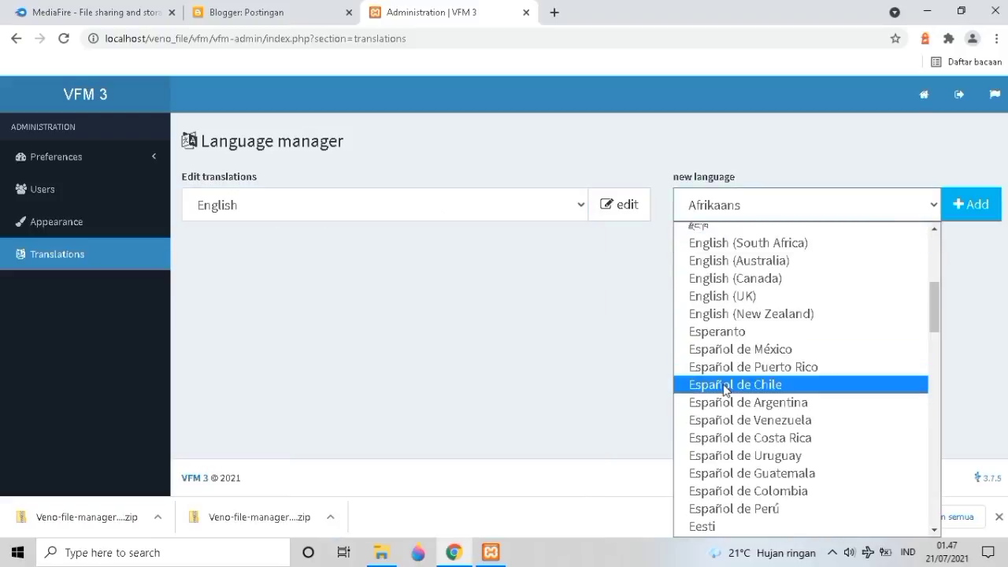
pyautogui.scroll(-4, 726, 390)
pyautogui.scroll(-2, 729, 362)
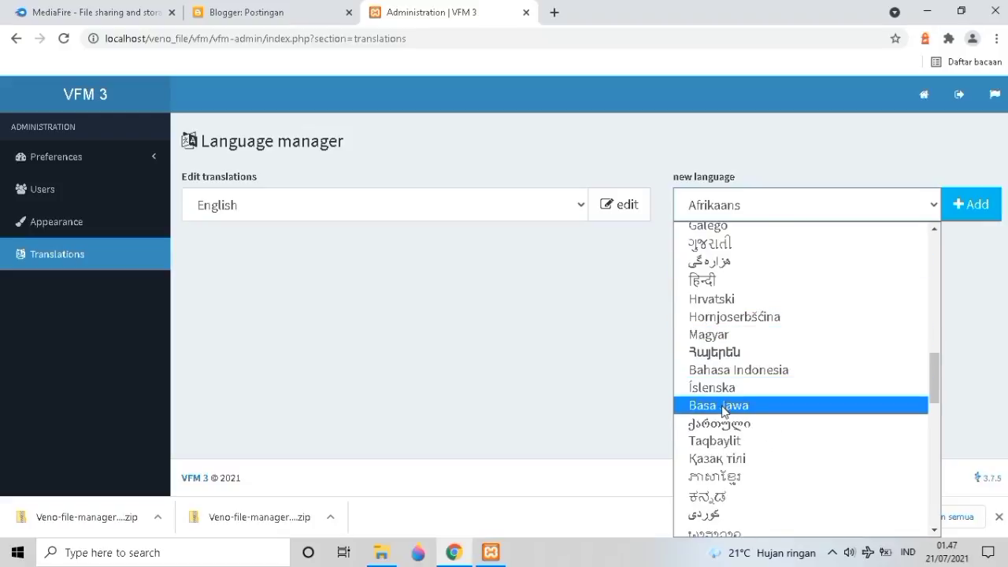
pyautogui.click(726, 370)
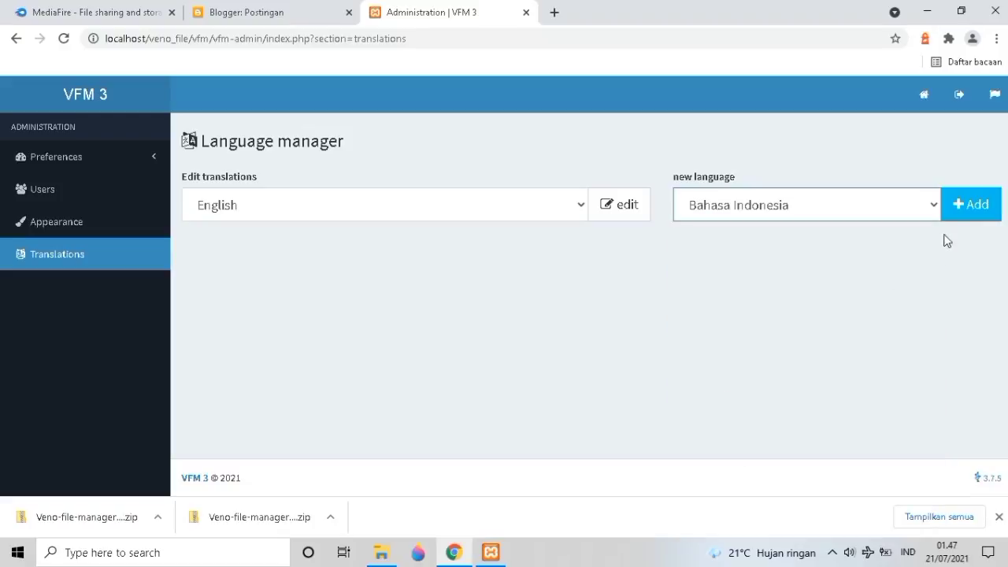
pyautogui.click(956, 206)
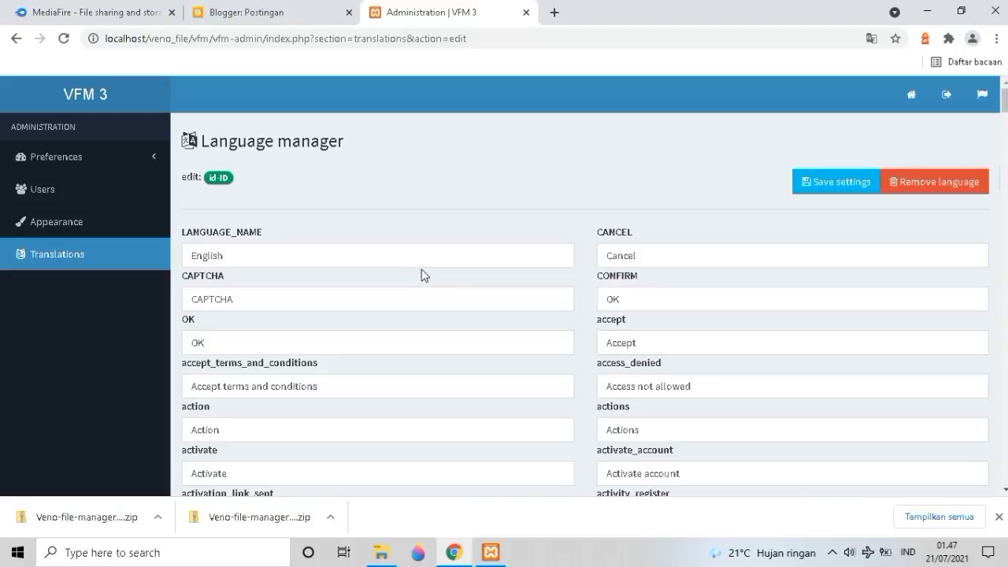
# Save the id-ID translation entries, leaving the English strings unedited.
pyautogui.click(348, 266)
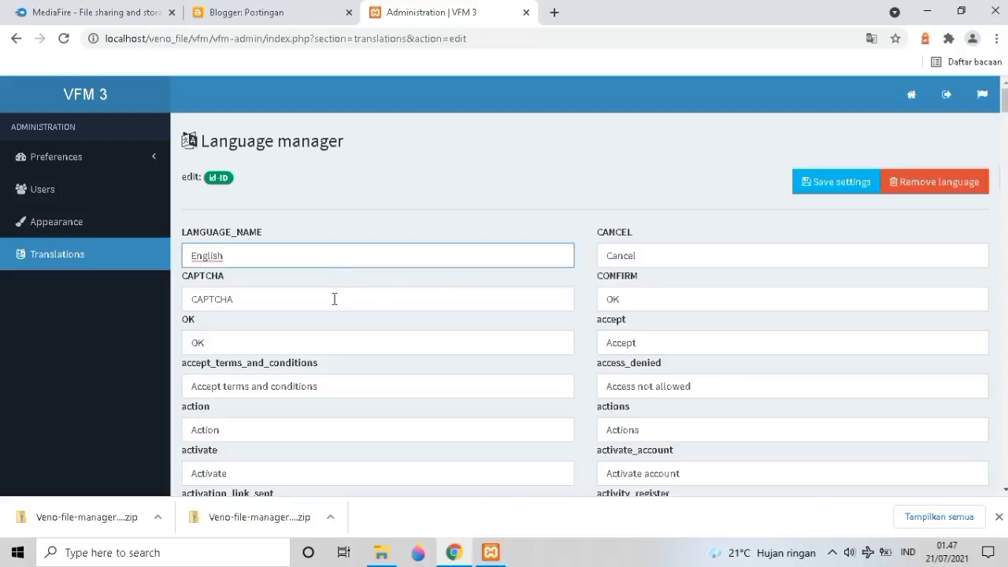
pyautogui.click(334, 298)
pyautogui.scroll(-4, 336, 303)
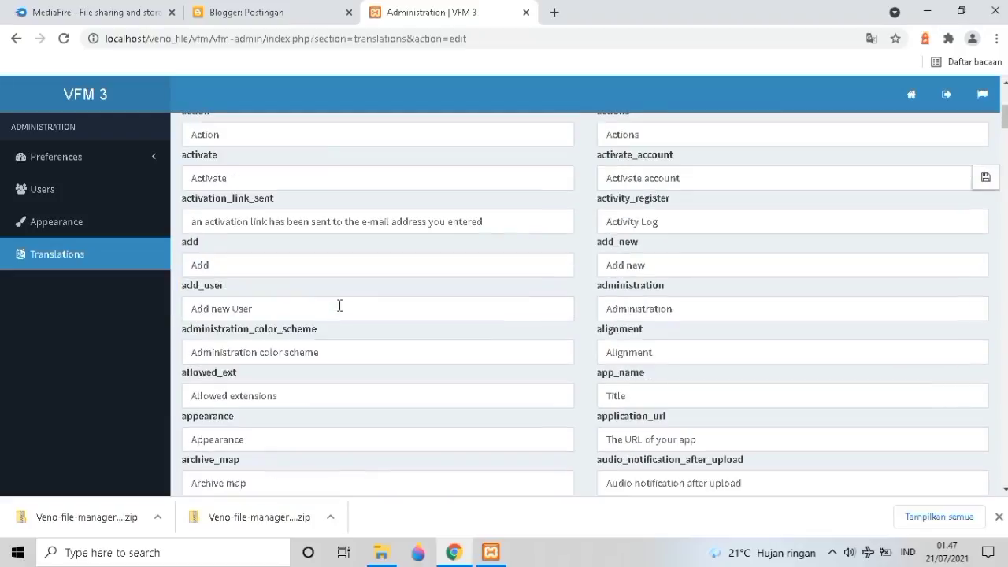
pyautogui.scroll(-7, 340, 306)
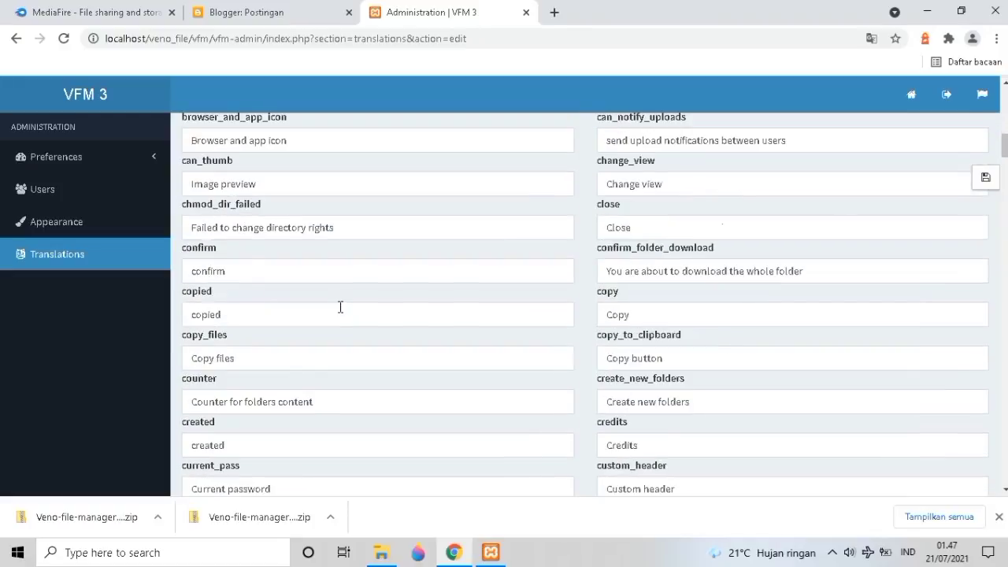
pyautogui.scroll(-12, 341, 307)
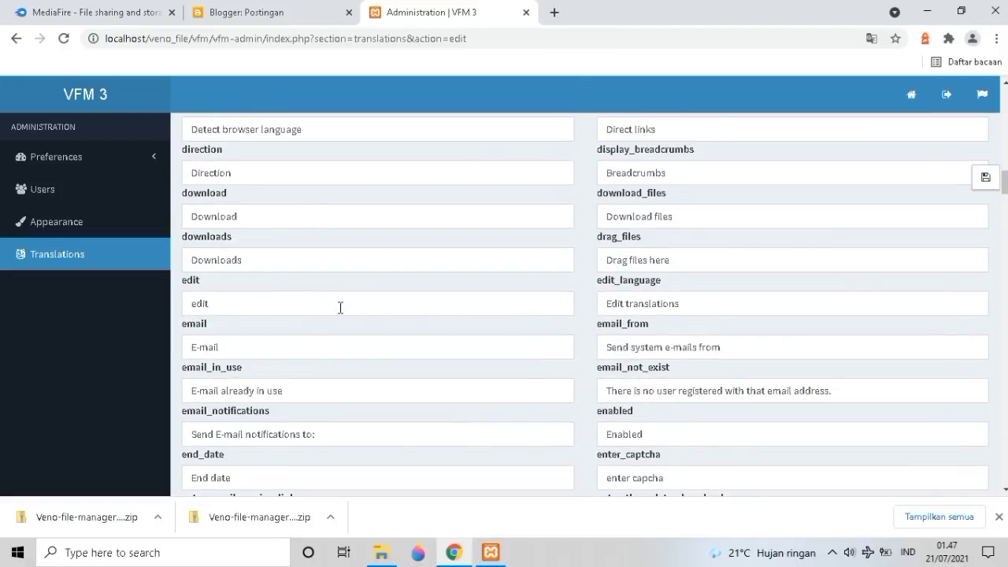
pyautogui.scroll(18, 307, 351)
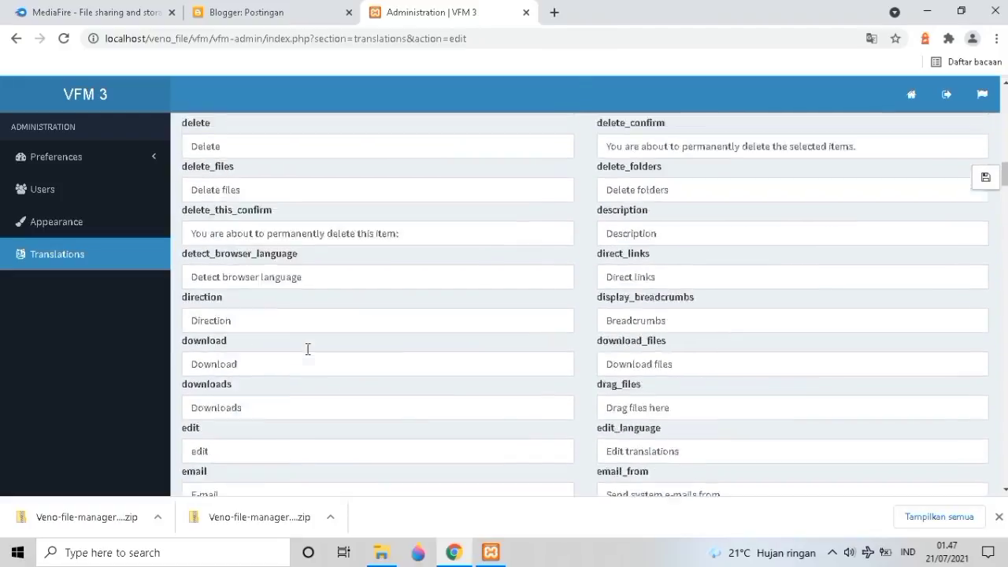
pyautogui.scroll(2, 314, 342)
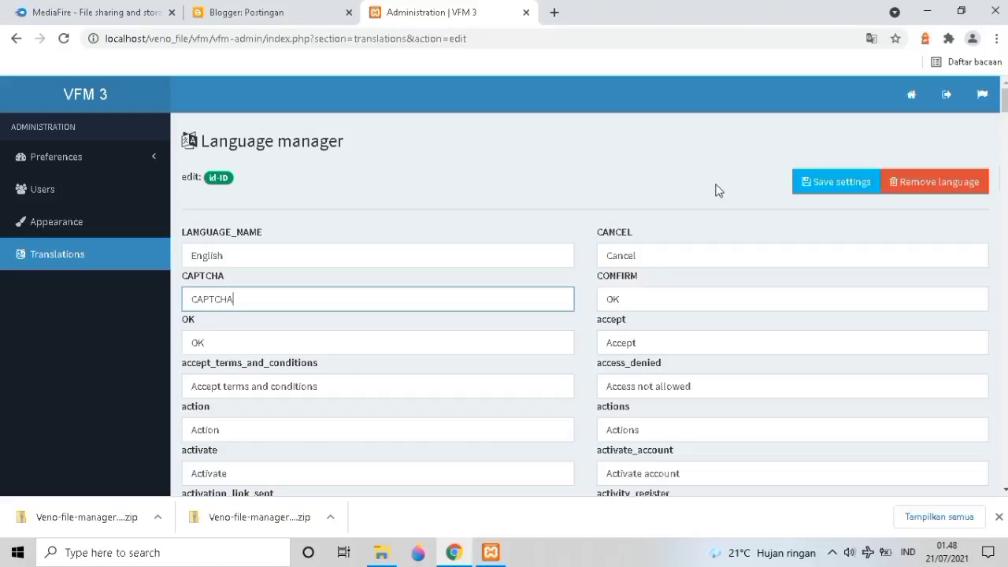
pyautogui.click(803, 185)
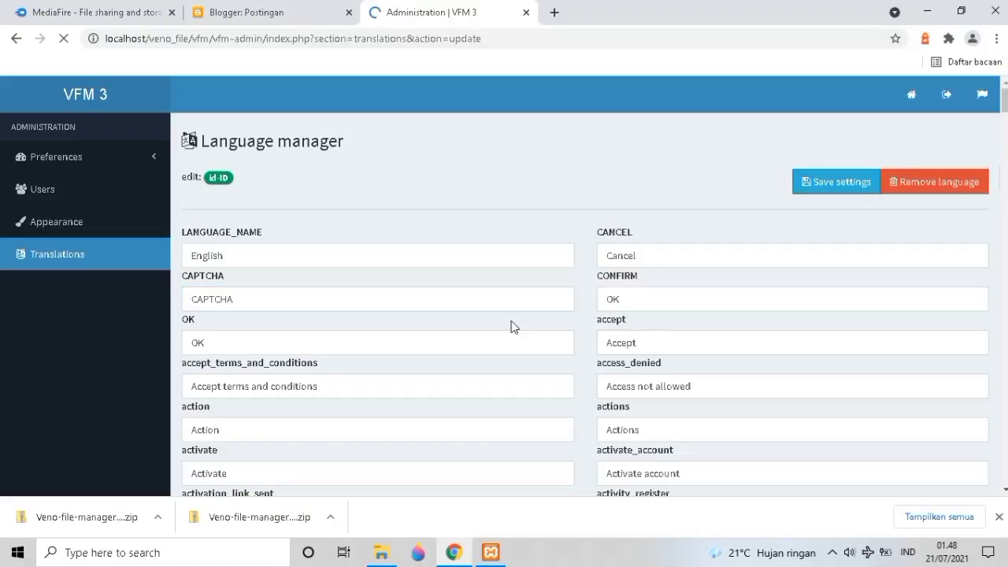
# Browse the Edit translations language list and close it without changing the selection.
pyautogui.click(489, 266)
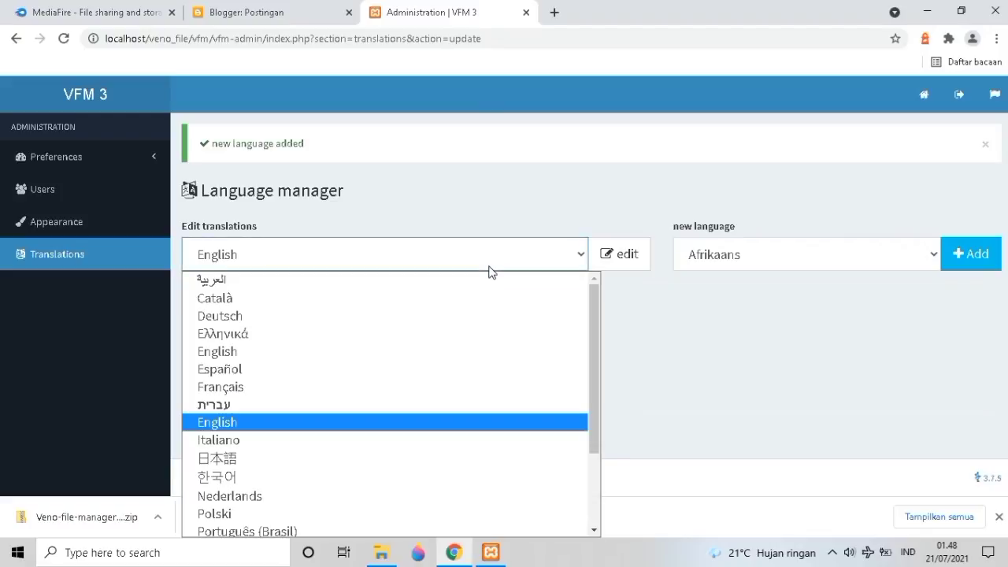
pyautogui.scroll(-2, 390, 473)
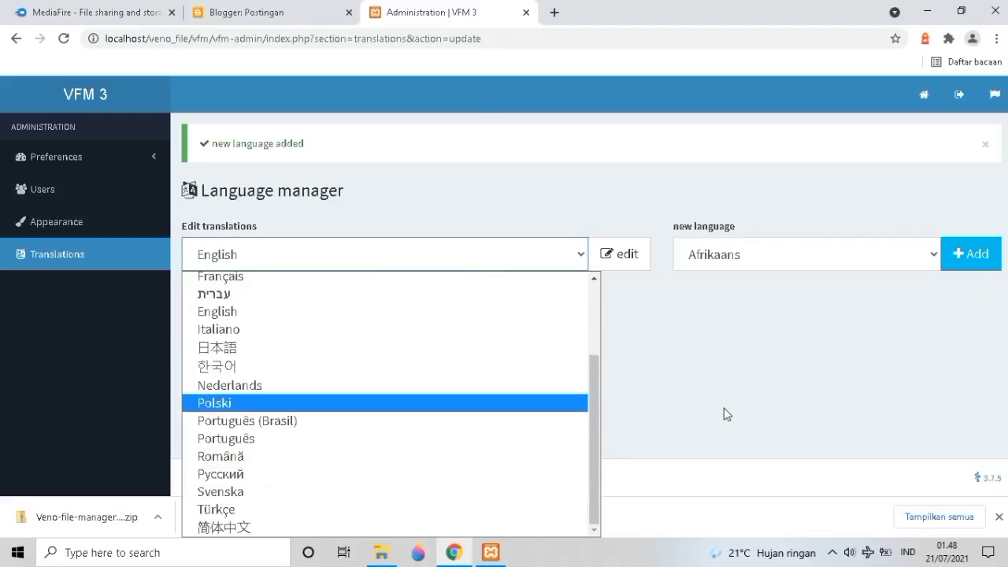
pyautogui.click(556, 338)
pyautogui.click(486, 266)
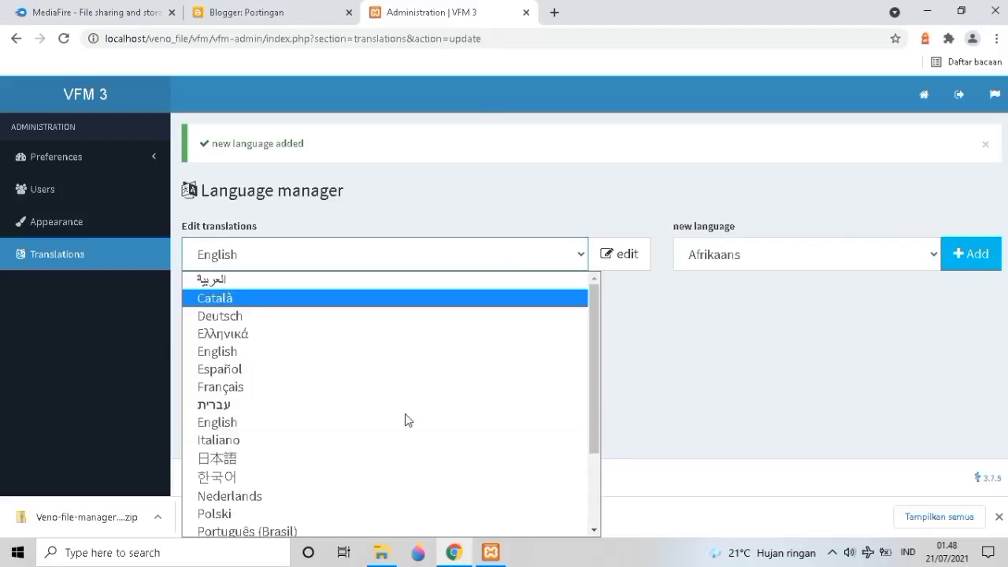
pyautogui.scroll(-2, 394, 441)
pyautogui.scroll(2, 391, 429)
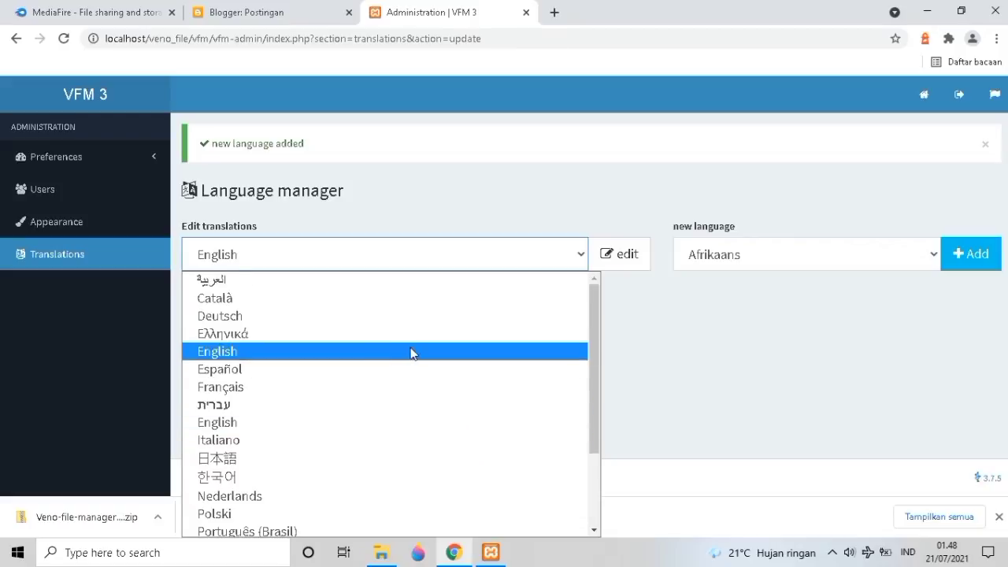
pyautogui.scroll(-2, 413, 352)
pyautogui.click(812, 313)
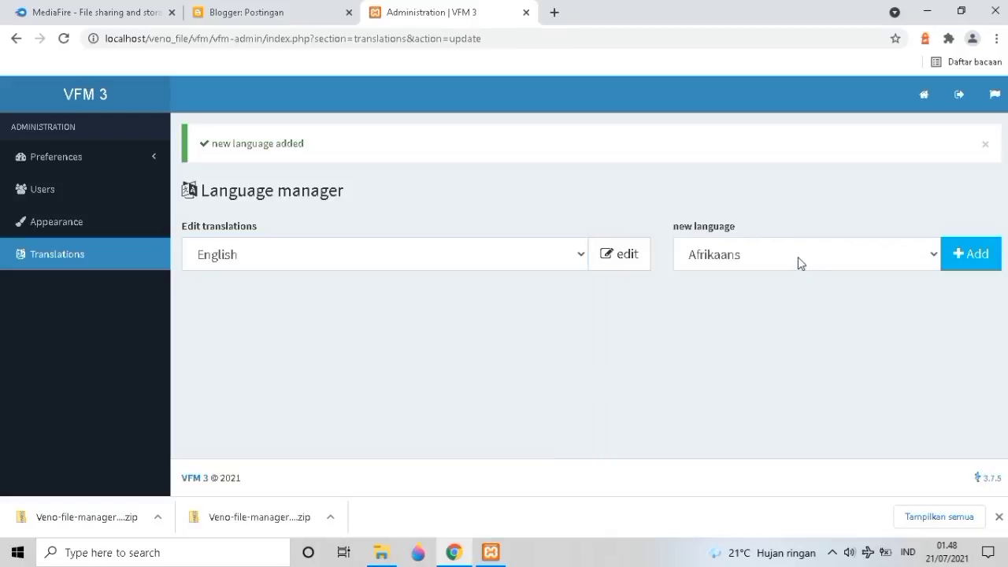
# Browse the addable languages list without choosing one, then load the translations for editing.
pyautogui.click(800, 265)
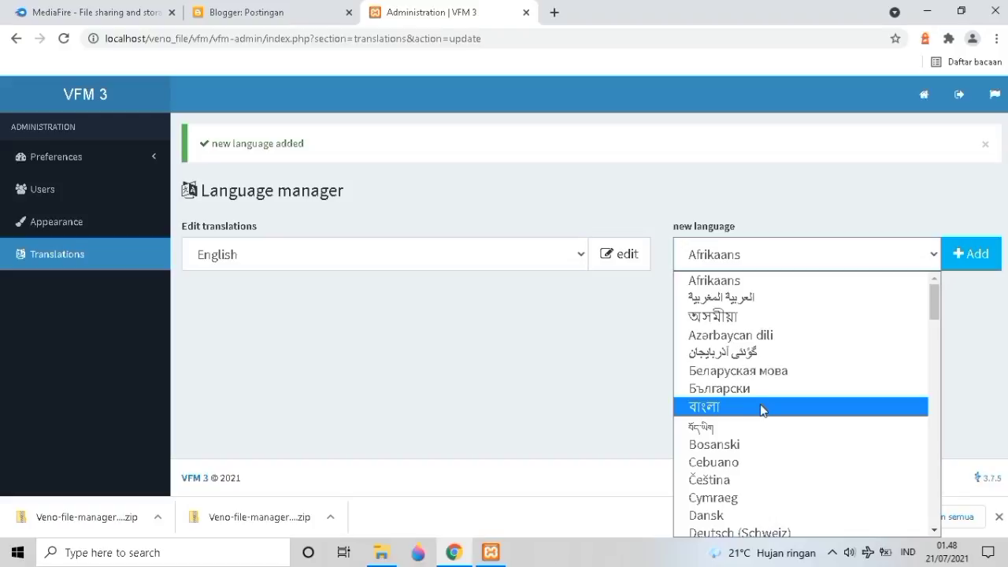
pyautogui.scroll(-5, 734, 429)
pyautogui.scroll(-10, 740, 397)
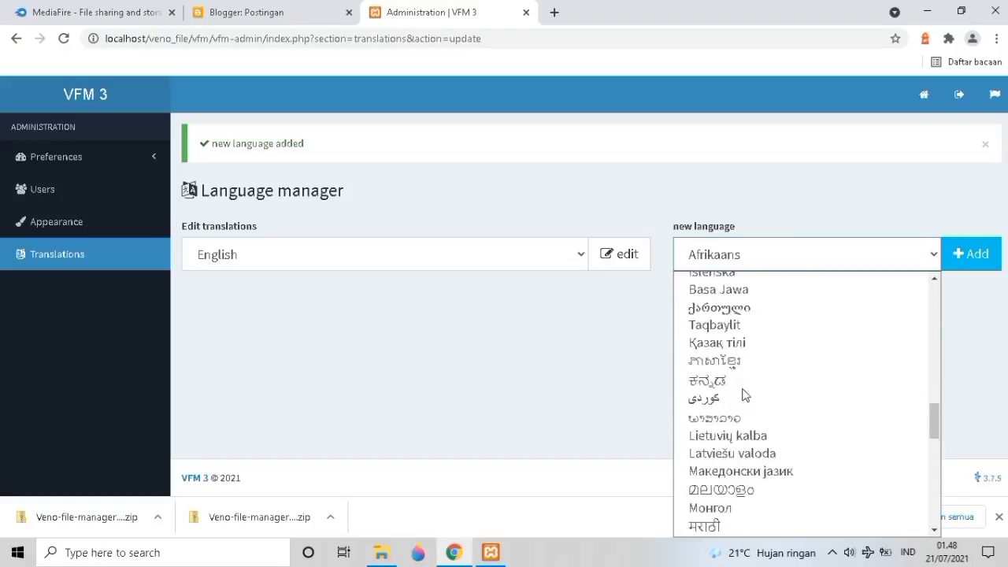
pyautogui.scroll(2, 740, 394)
pyautogui.scroll(-5, 745, 382)
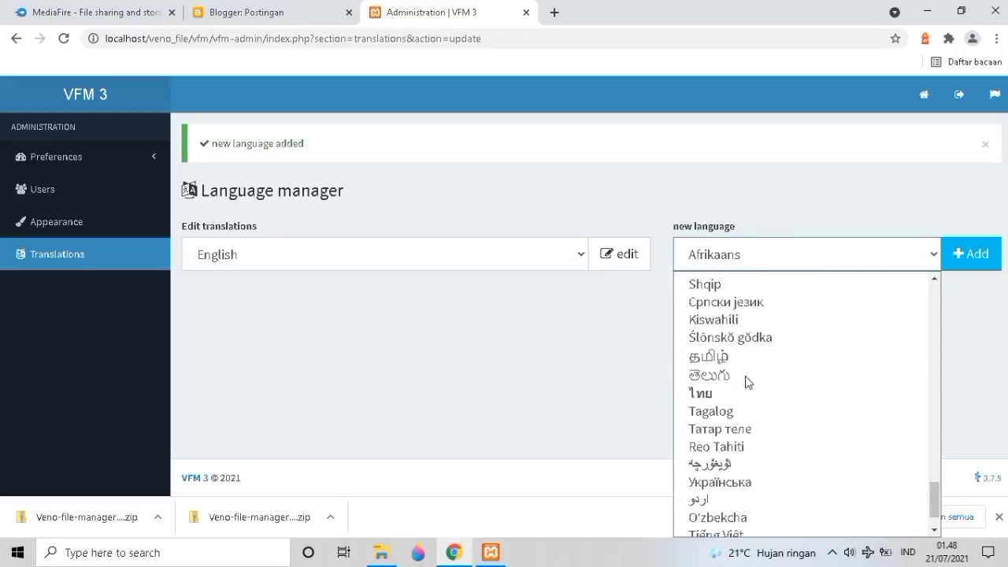
pyautogui.scroll(14, 737, 406)
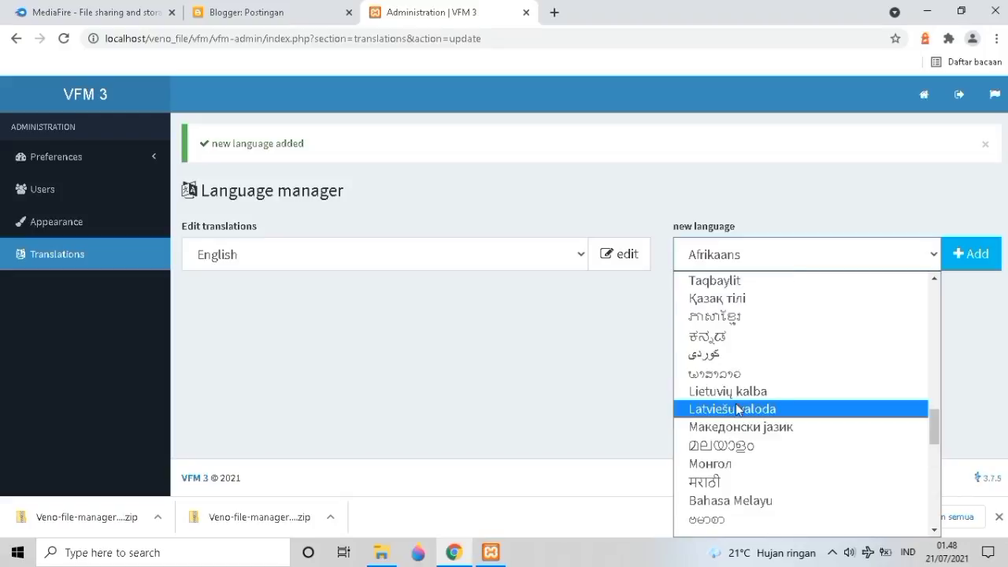
pyautogui.scroll(10, 739, 398)
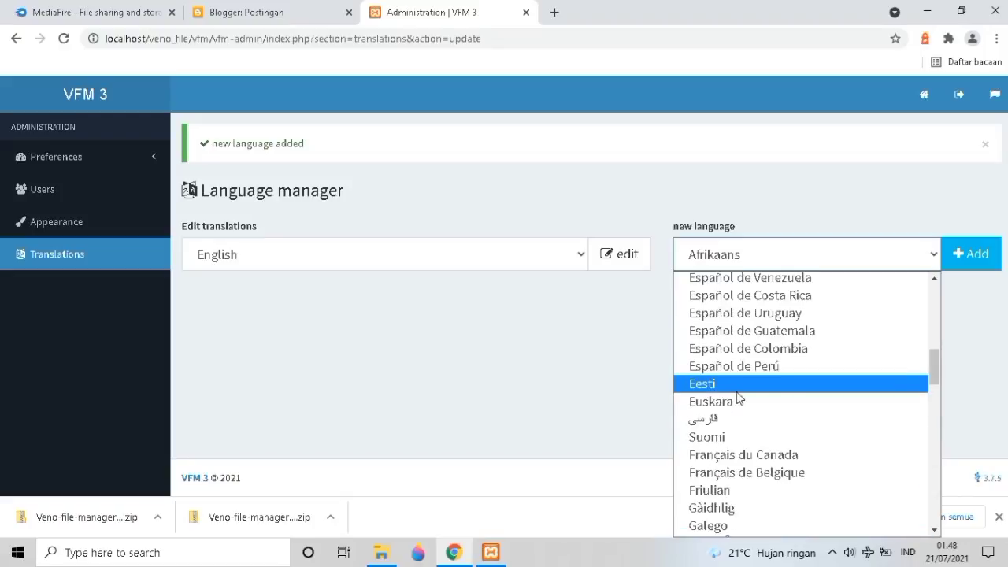
pyautogui.scroll(-9, 741, 390)
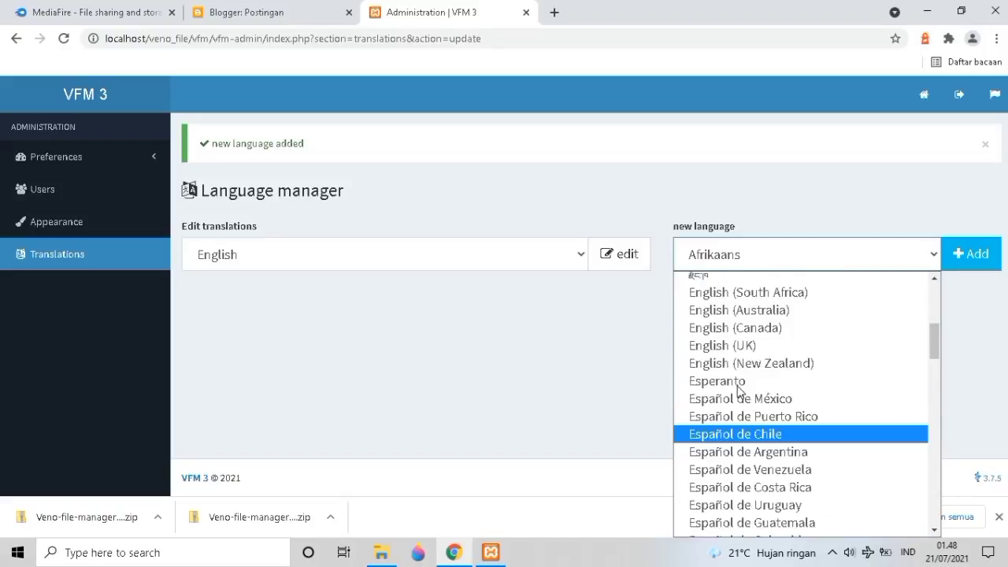
pyautogui.scroll(2, 740, 386)
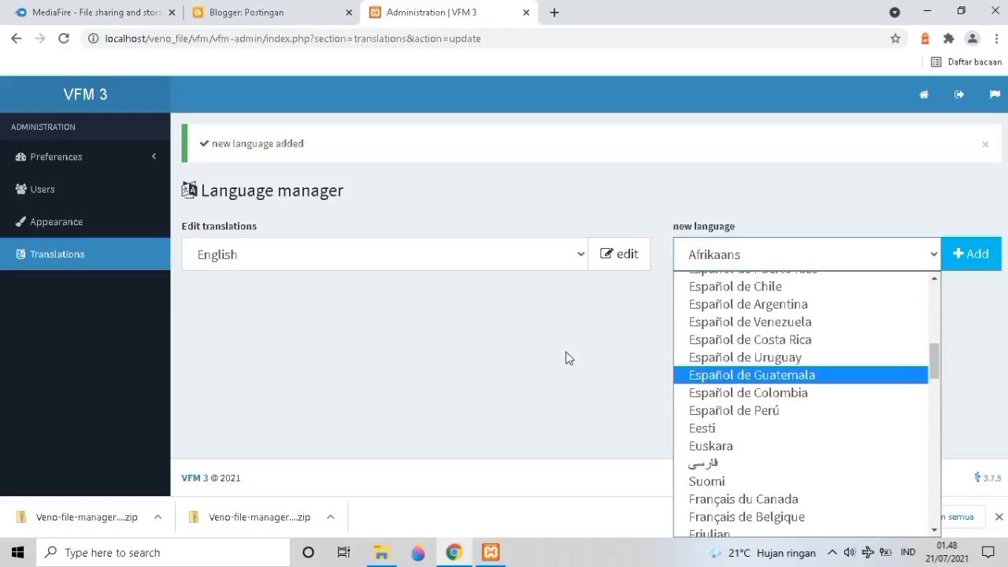
pyautogui.click(569, 358)
pyautogui.click(607, 256)
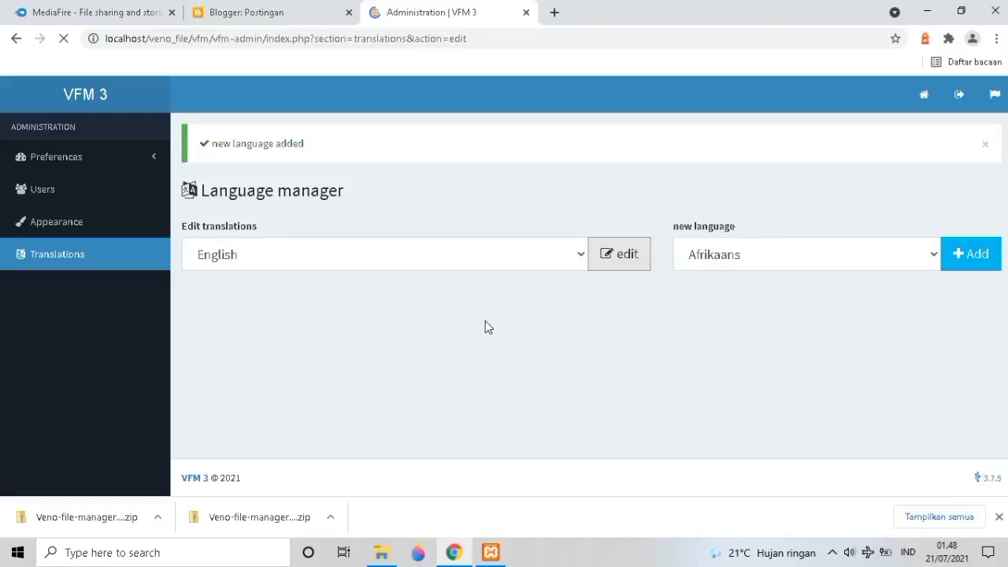
# Review the id-ID LANGUAGE_NAME and CAPTCHA fields without editing, then return to the Users page.
pyautogui.scroll(-2, 485, 322)
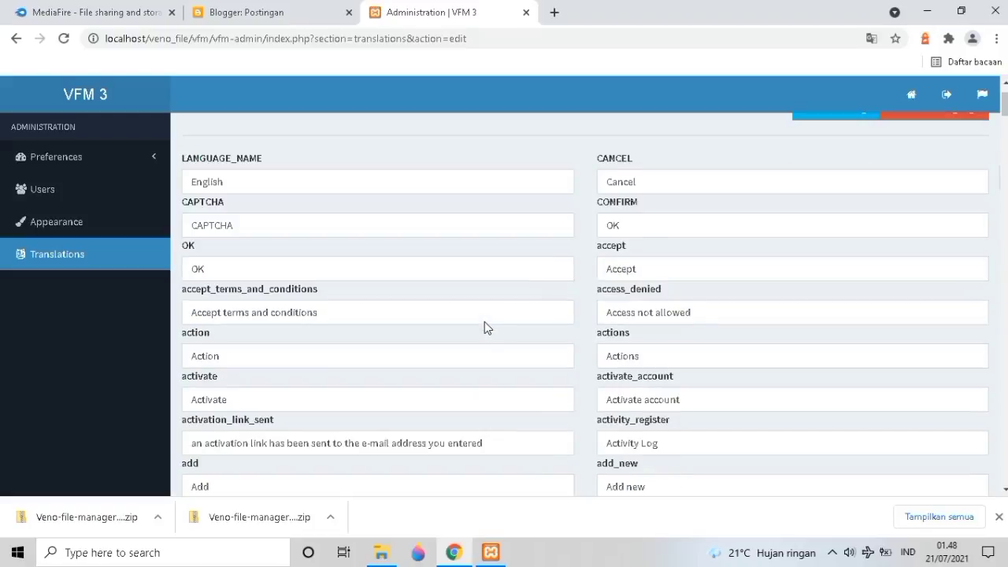
pyautogui.scroll(2, 427, 294)
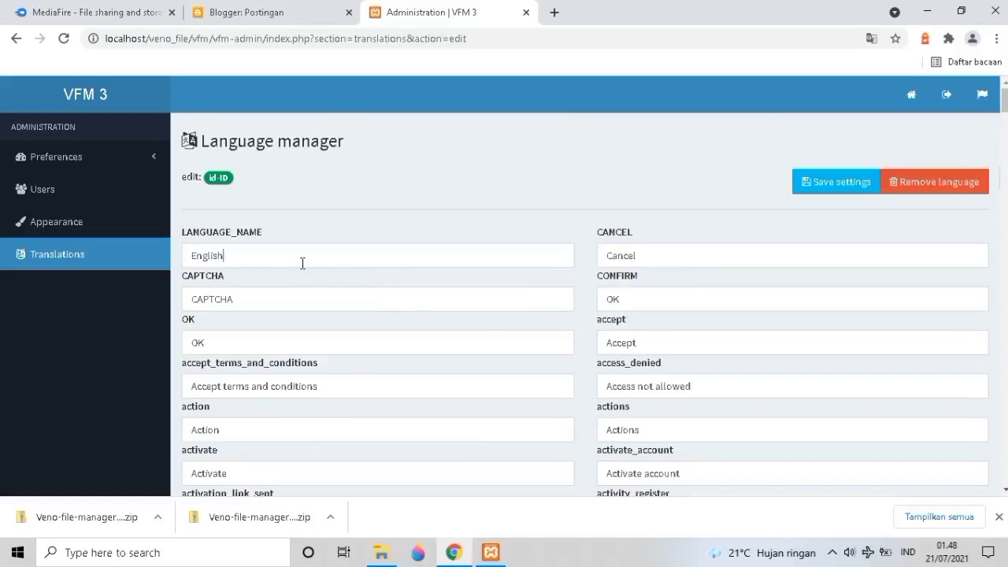
pyautogui.doubleClick(303, 263)
pyautogui.click(340, 301)
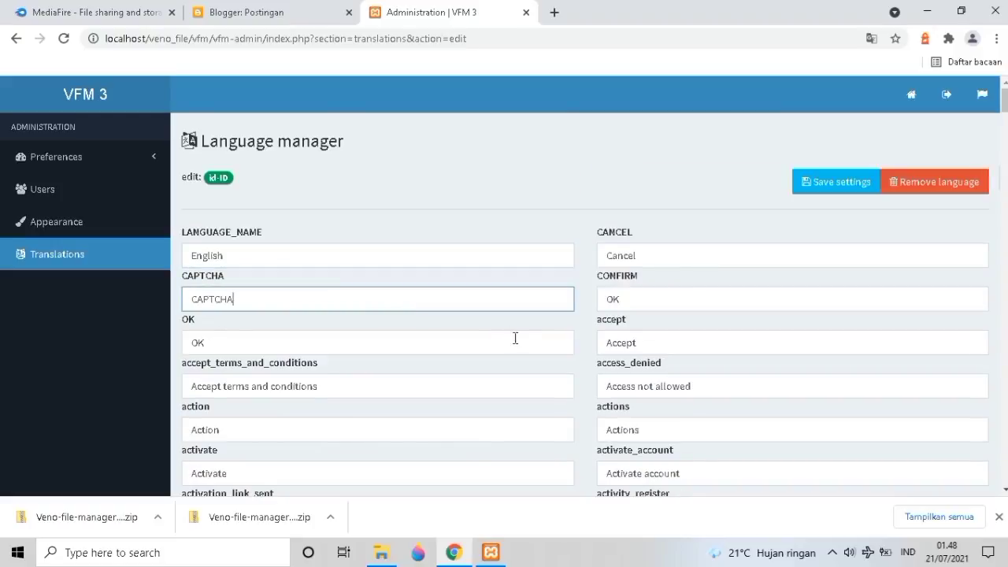
pyautogui.scroll(-4, 515, 337)
pyautogui.scroll(3, 524, 344)
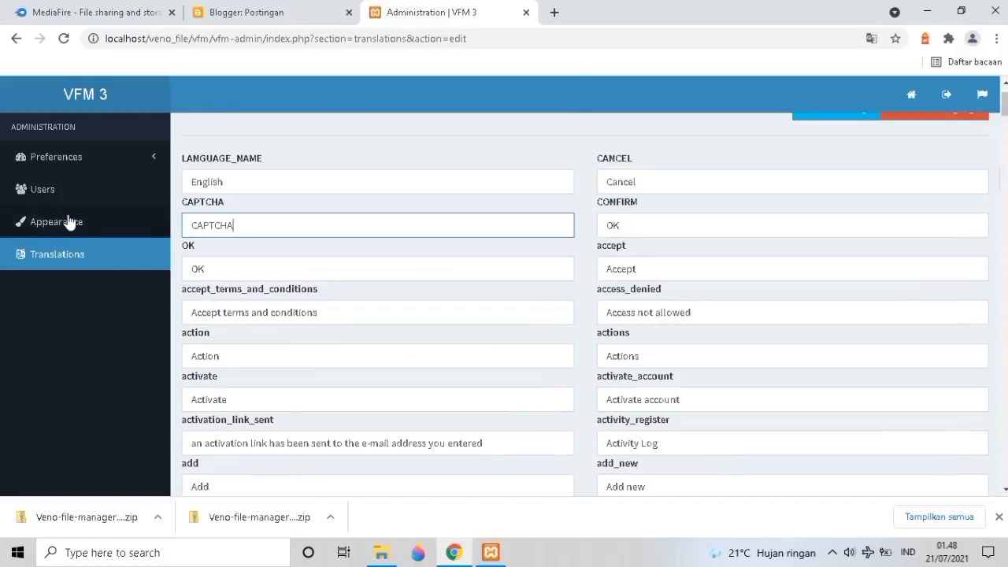
pyautogui.click(66, 199)
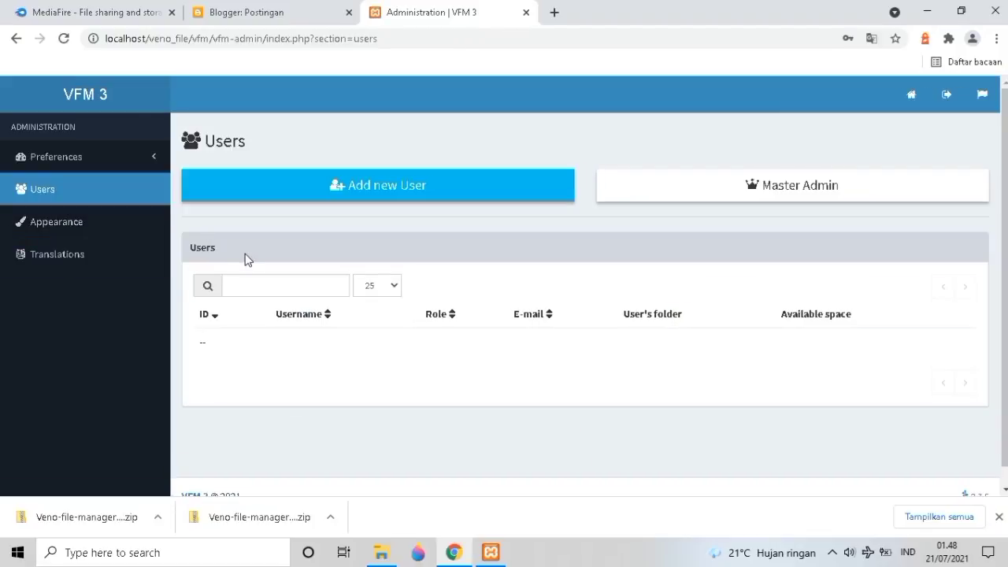
pyautogui.click(341, 196)
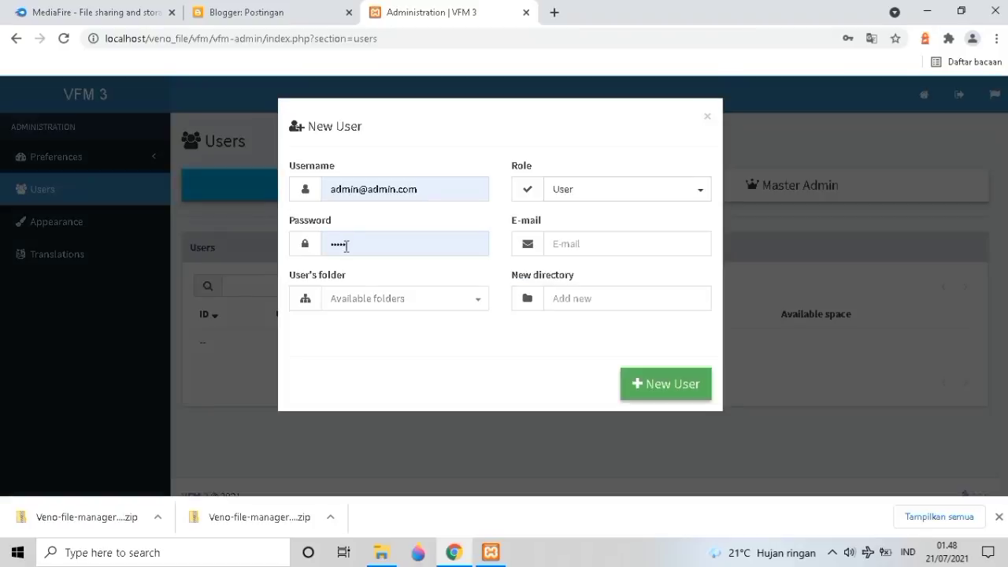
pyautogui.click(346, 246)
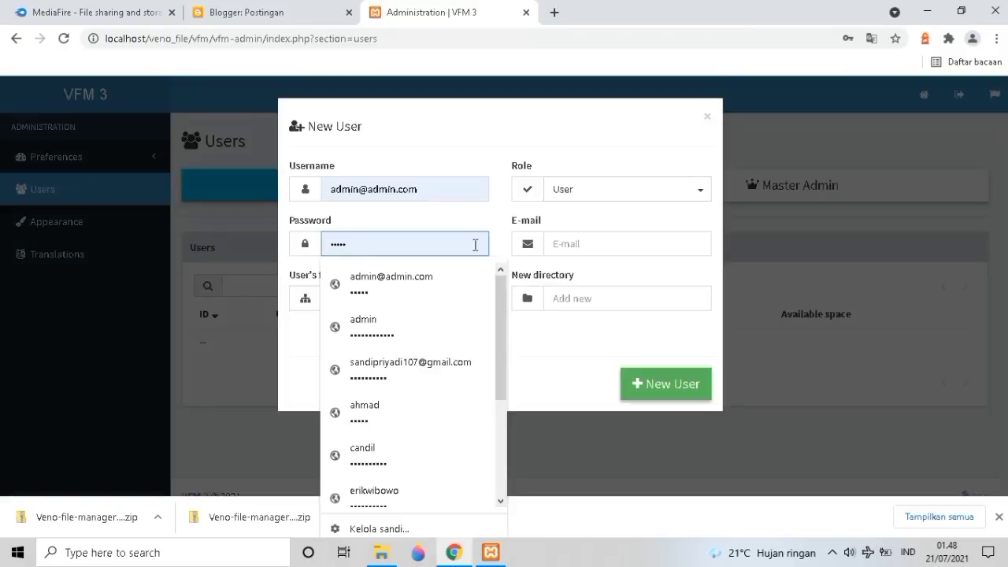
pyautogui.click(549, 326)
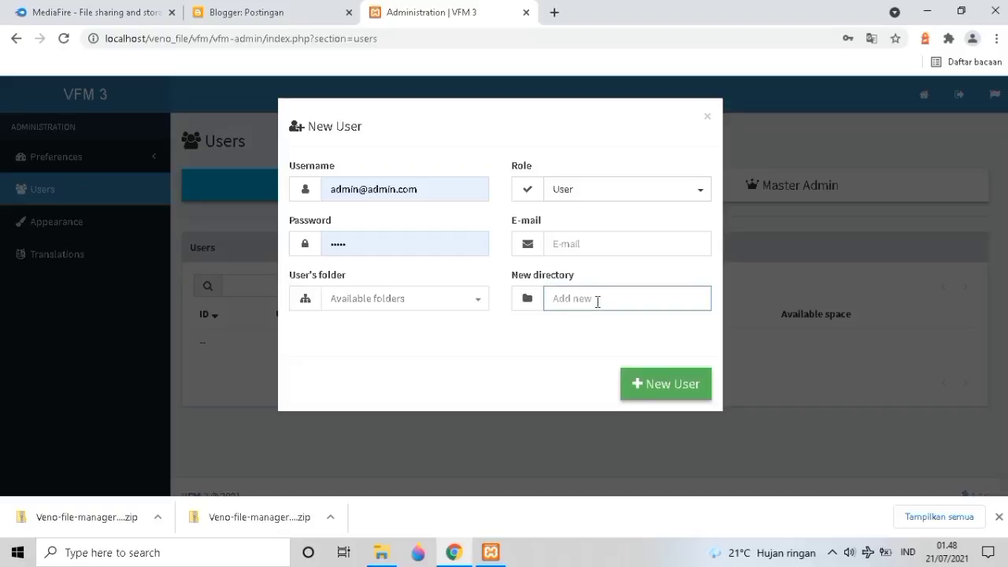
pyautogui.click(556, 243)
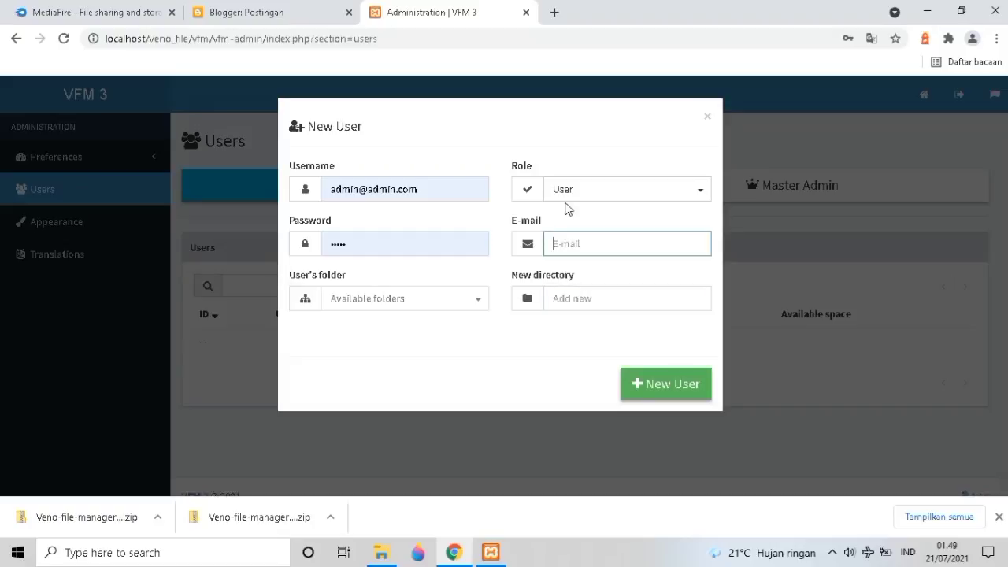
pyautogui.click(562, 189)
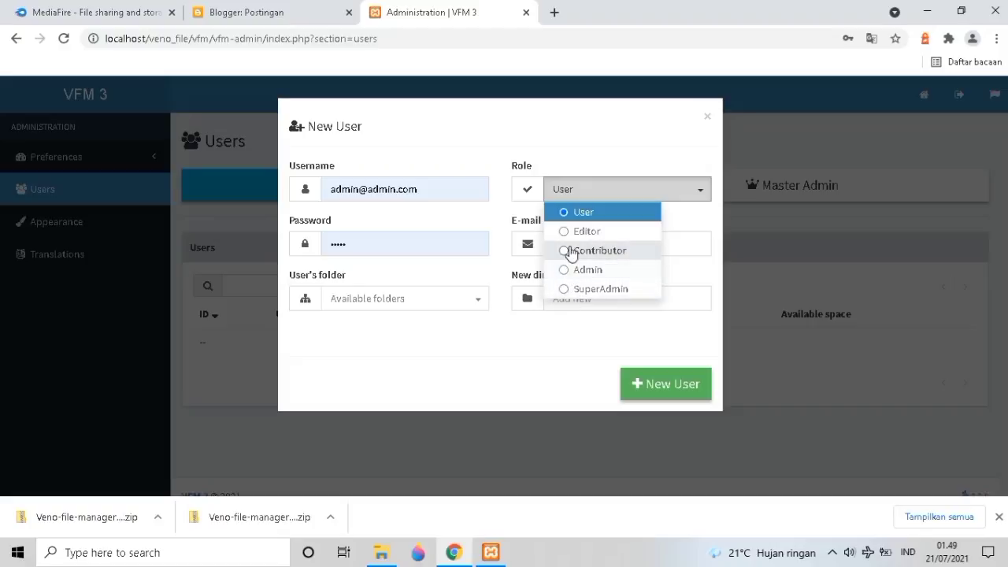
pyautogui.click(649, 163)
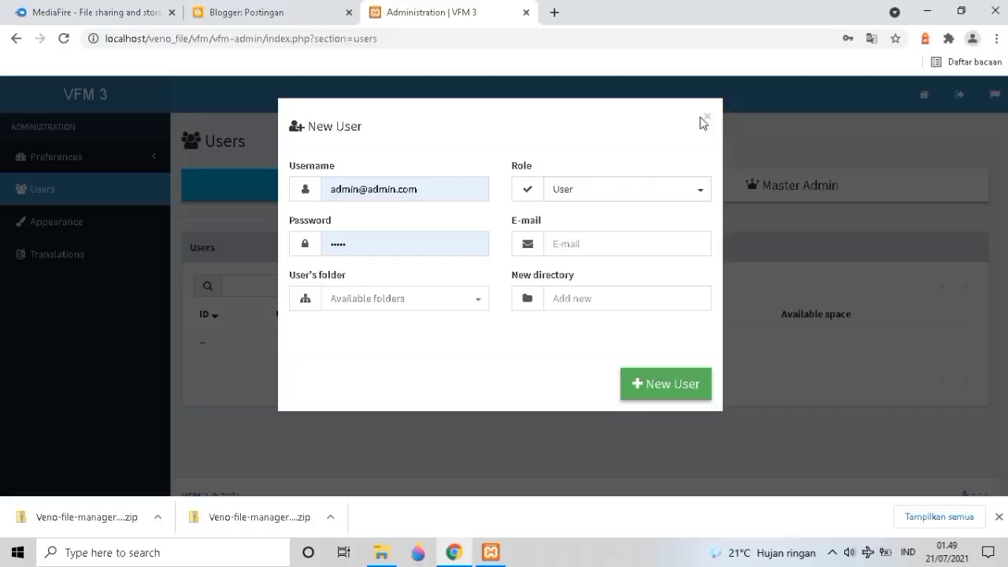
pyautogui.click(79, 232)
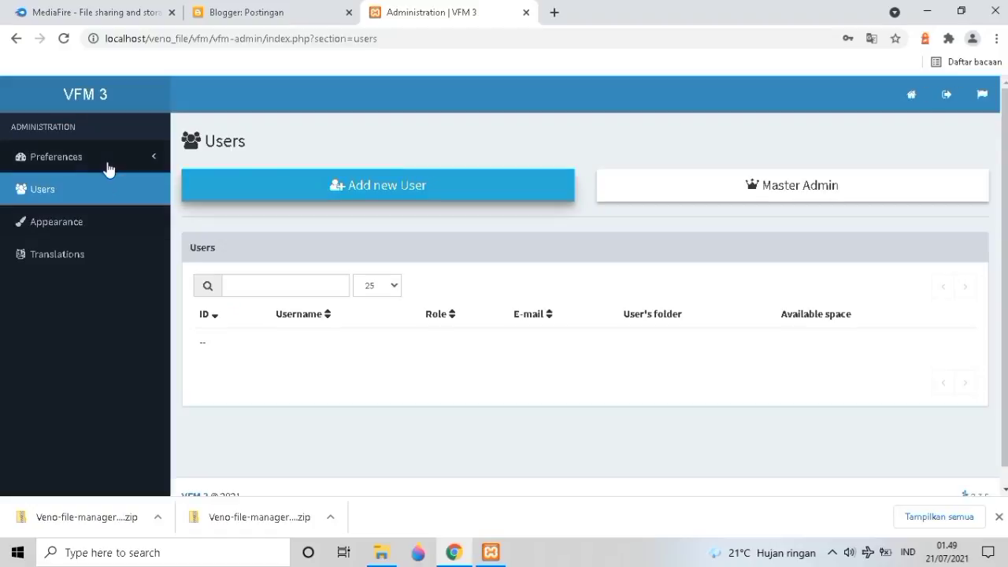
pyautogui.click(141, 204)
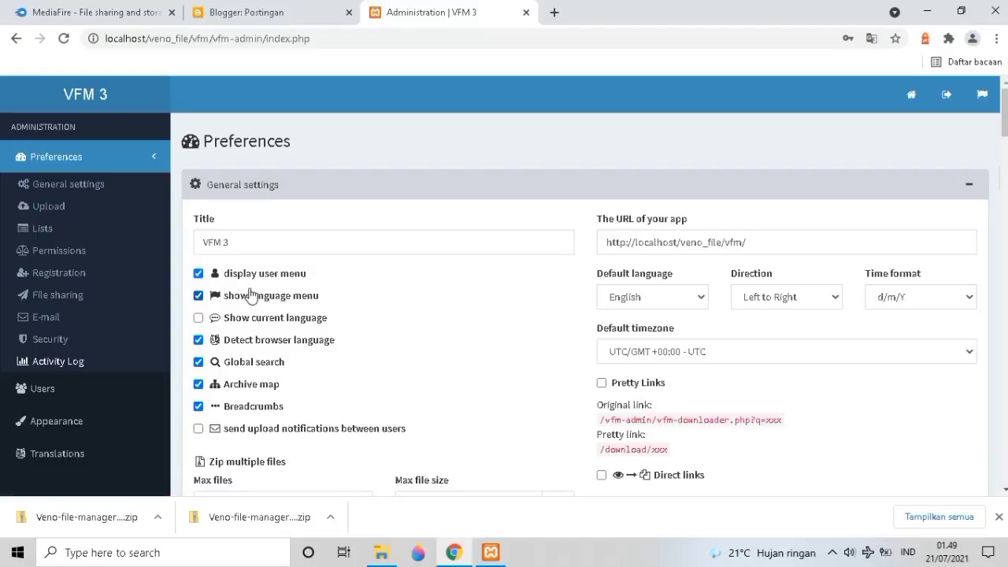
pyautogui.scroll(-3, 248, 291)
pyautogui.scroll(2, 249, 292)
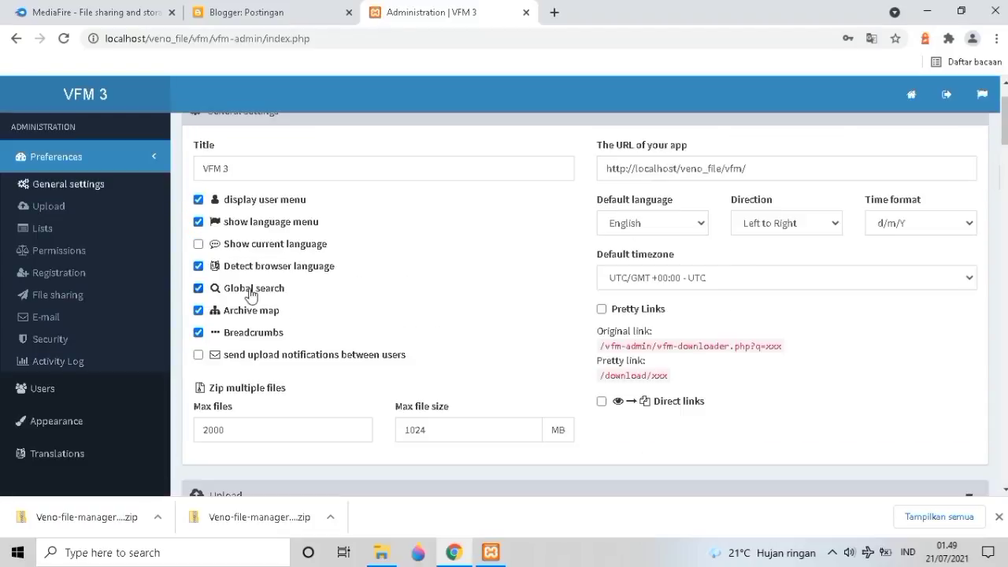
pyautogui.click(642, 226)
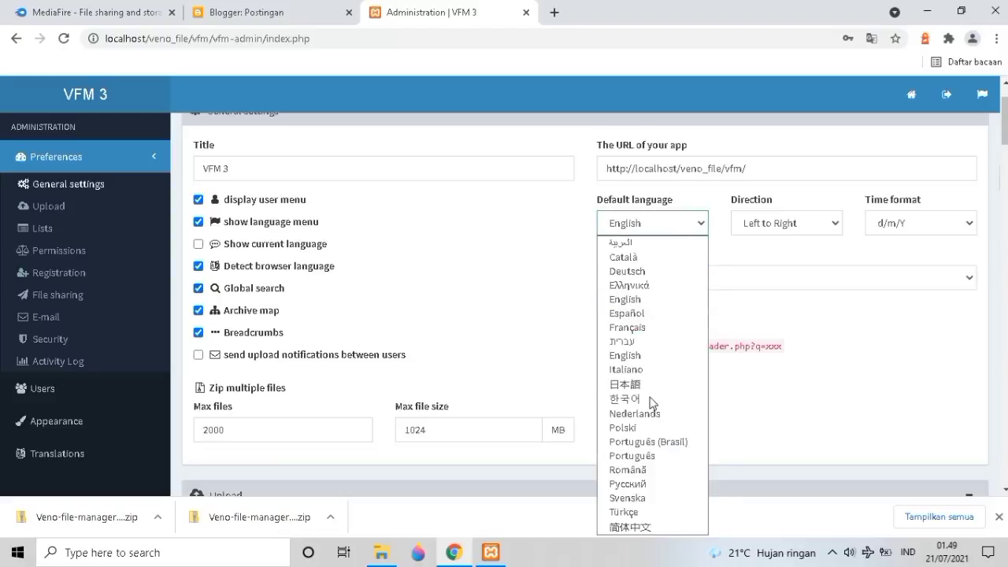
pyautogui.click(756, 273)
pyautogui.click(760, 277)
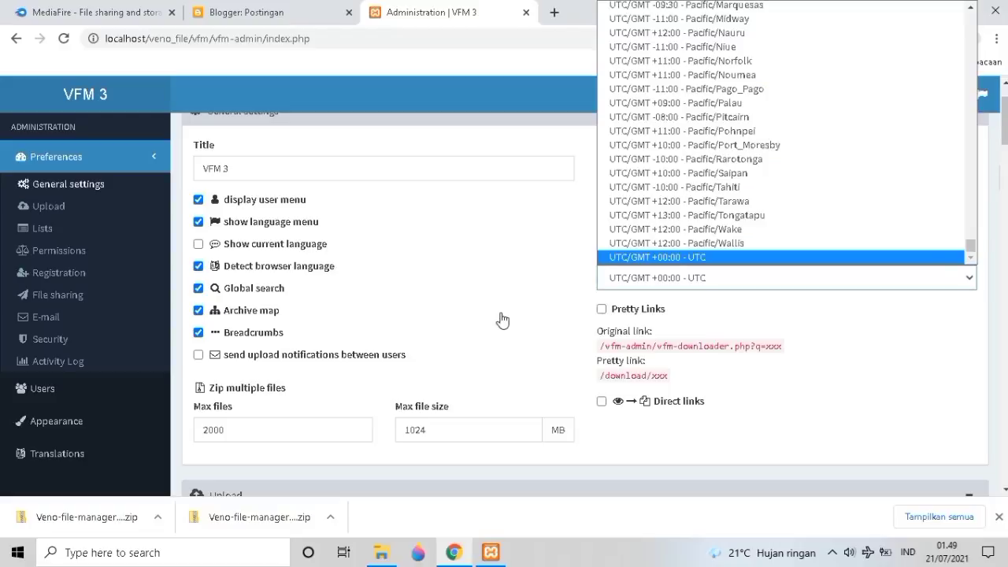
pyautogui.click(508, 317)
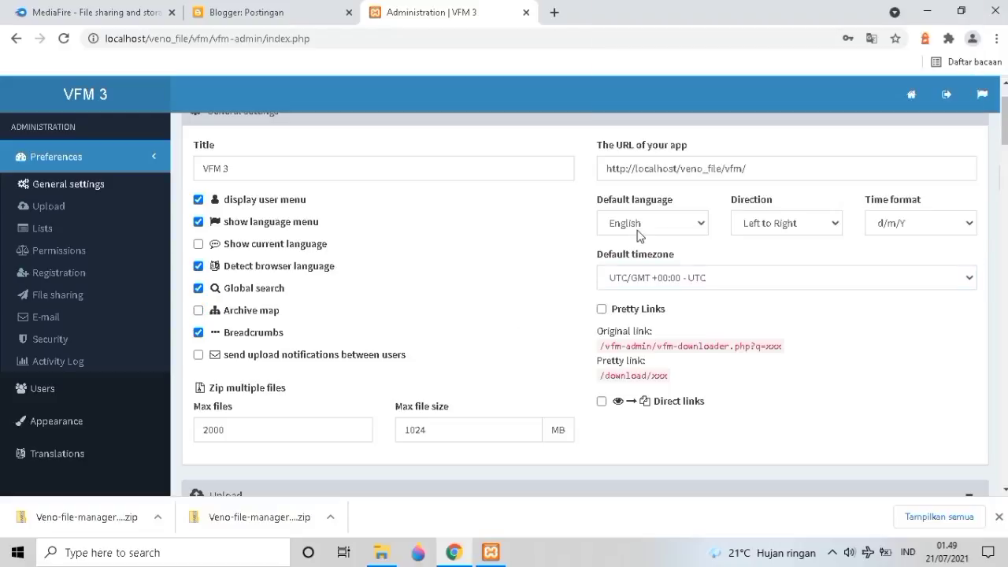
pyautogui.scroll(-3, 638, 236)
pyautogui.scroll(-1, 607, 260)
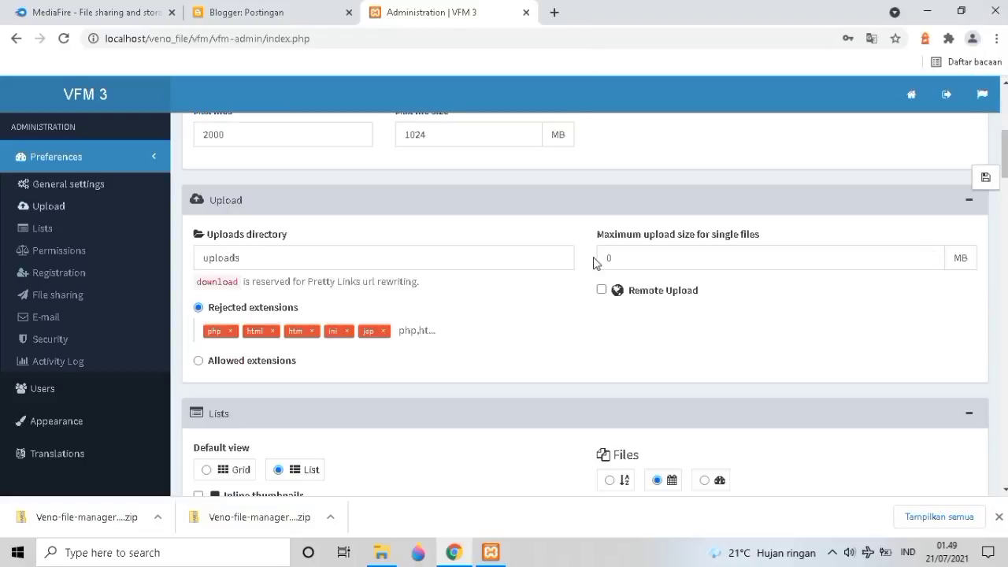
pyautogui.scroll(-3, 374, 313)
pyautogui.scroll(-6, 374, 313)
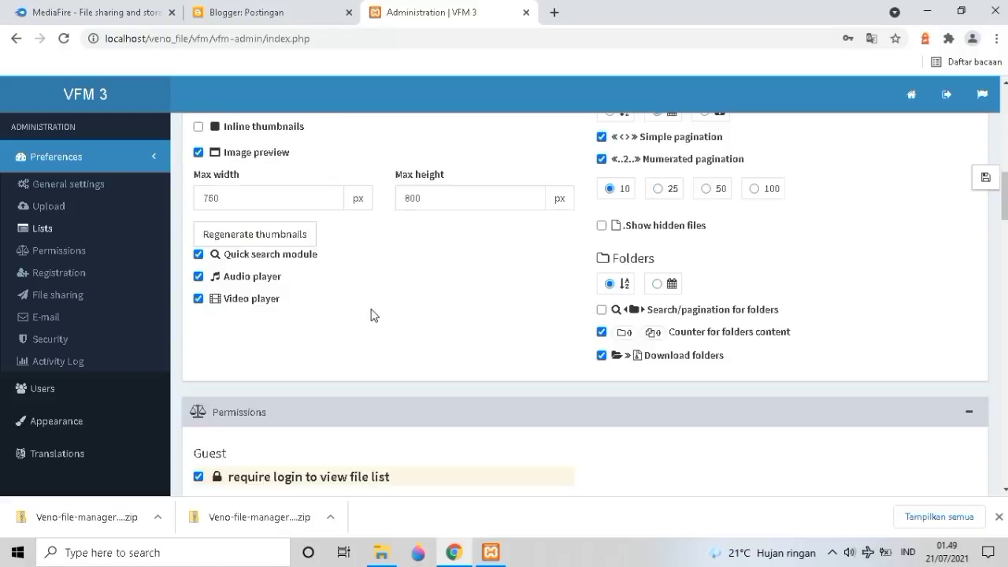
pyautogui.scroll(-1, 374, 313)
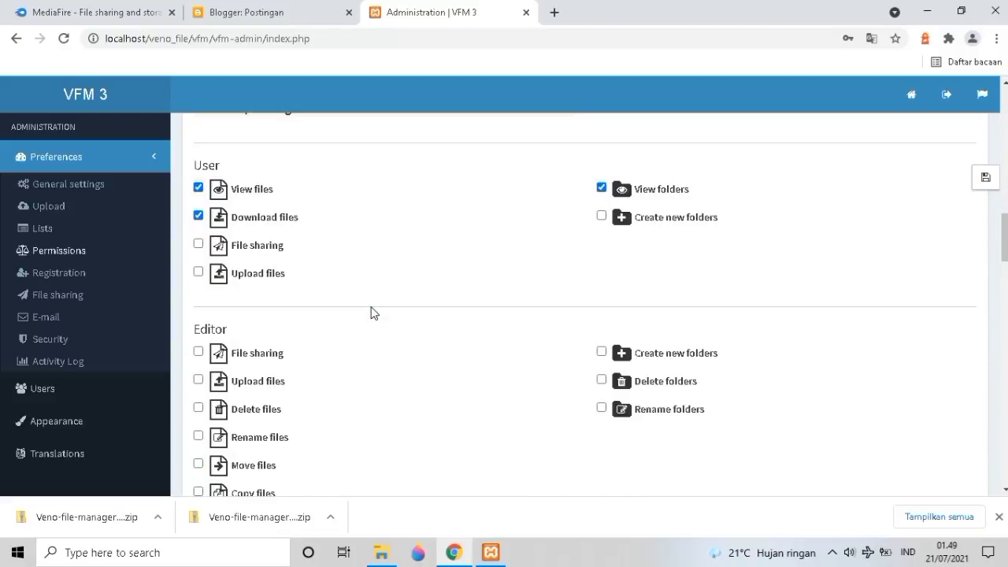
pyautogui.scroll(-1, 373, 312)
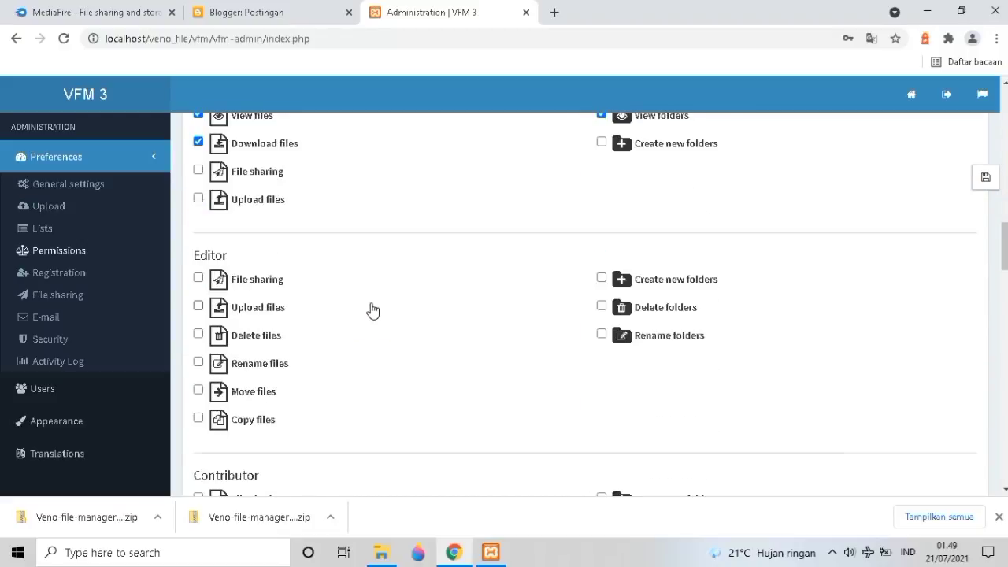
pyautogui.scroll(1, 373, 310)
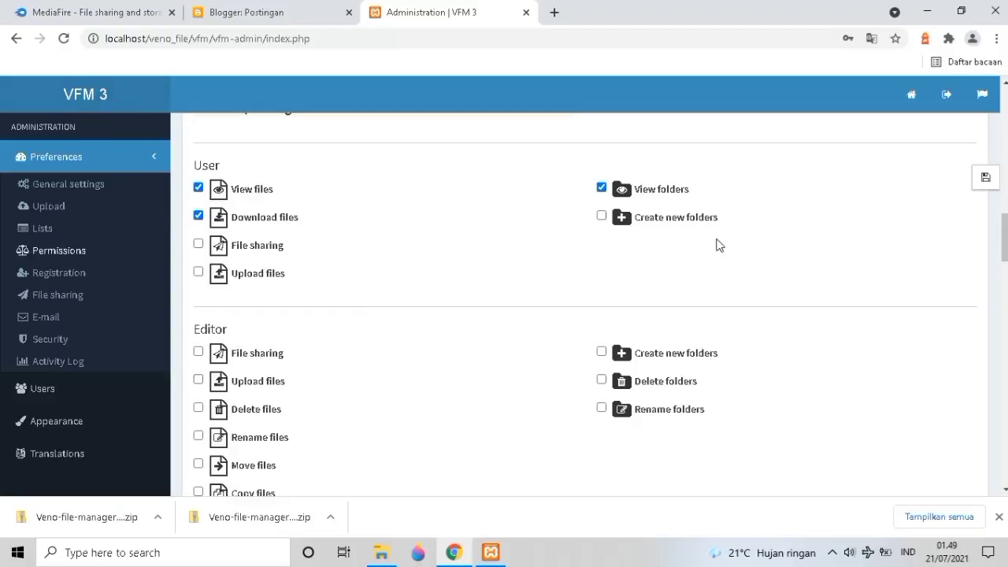
pyautogui.click(68, 105)
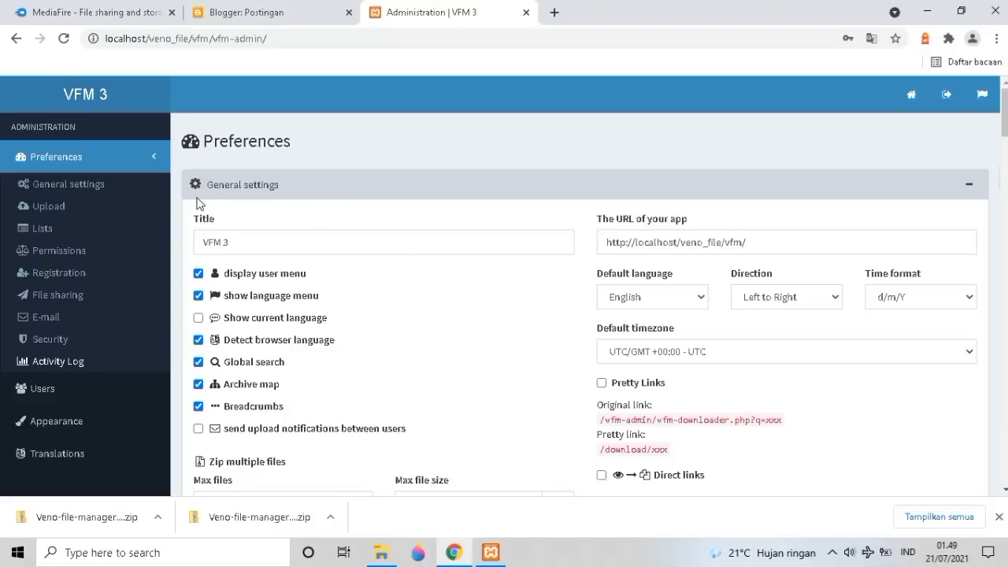
pyautogui.scroll(-2, 207, 214)
pyautogui.scroll(2, 212, 224)
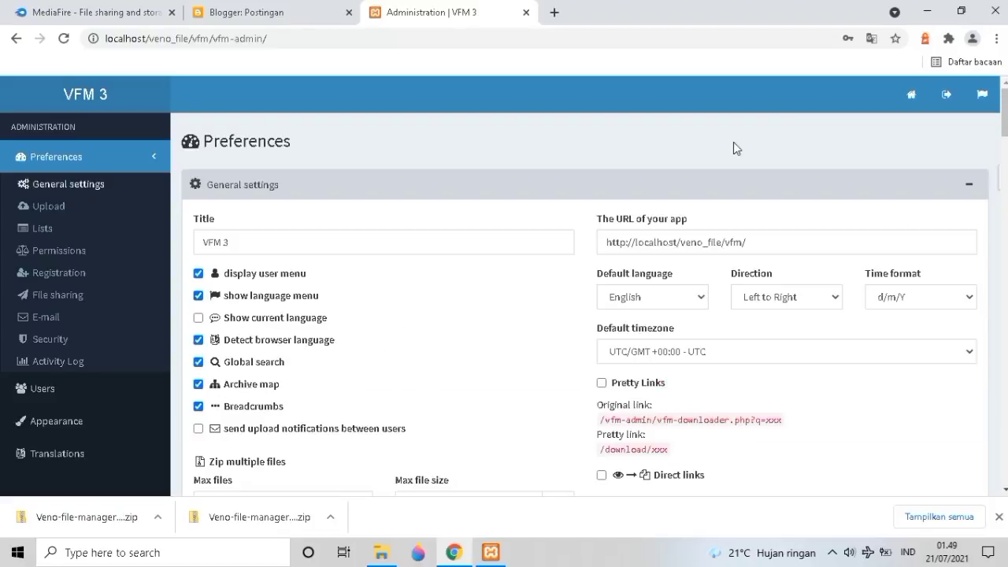
# Return to the uploads listing, check the interface language choices unchanged, and open the admin profile.
pyautogui.click(915, 92)
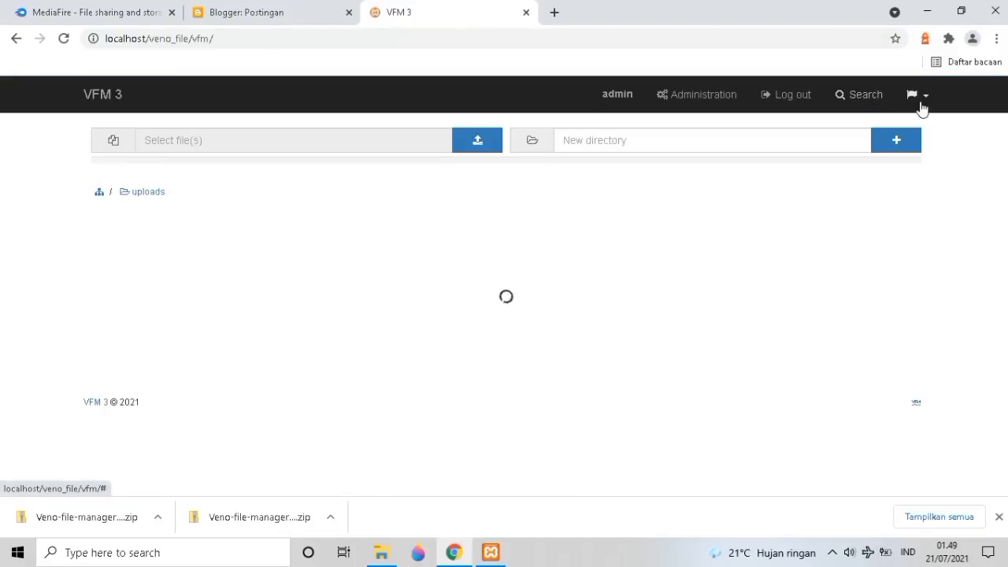
pyautogui.click(920, 103)
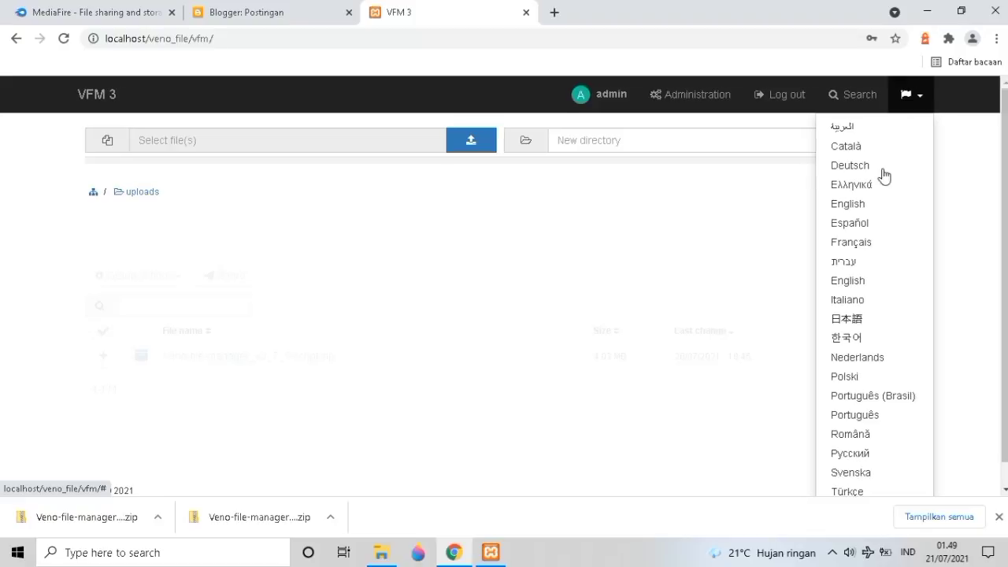
pyautogui.click(457, 212)
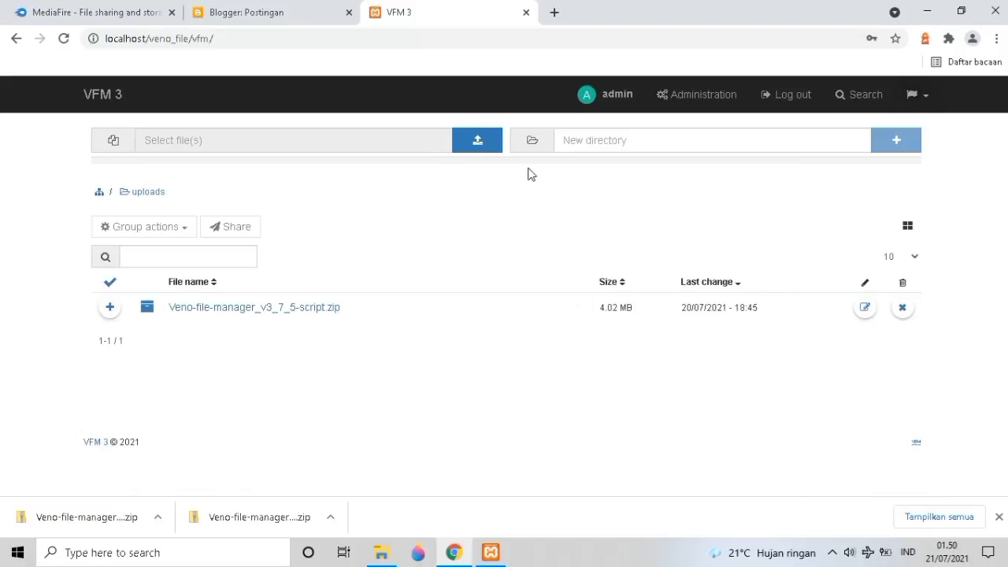
pyautogui.click(630, 95)
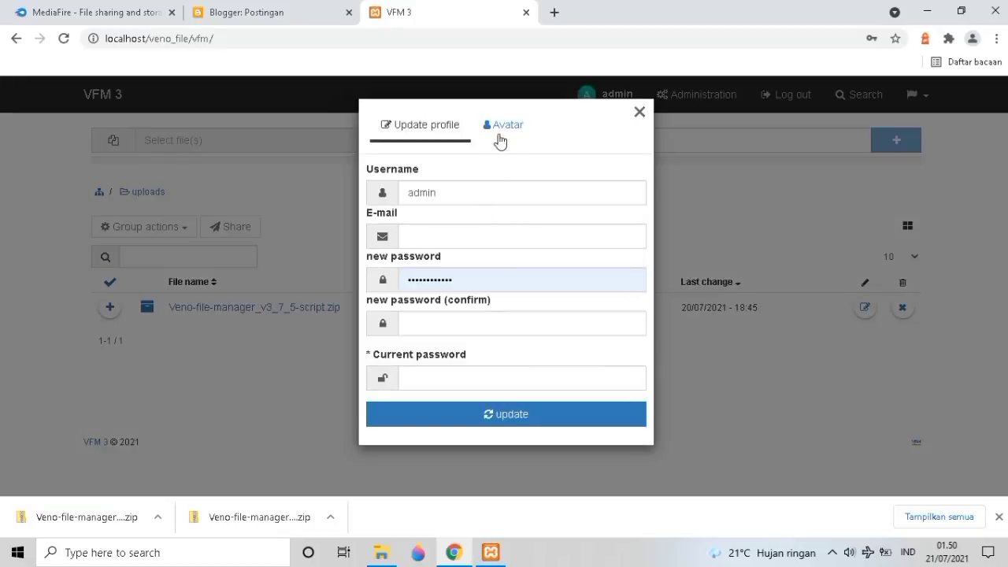
# Open the admin profile's Avatar tab and bring up the Upload file picker.
pyautogui.click(501, 138)
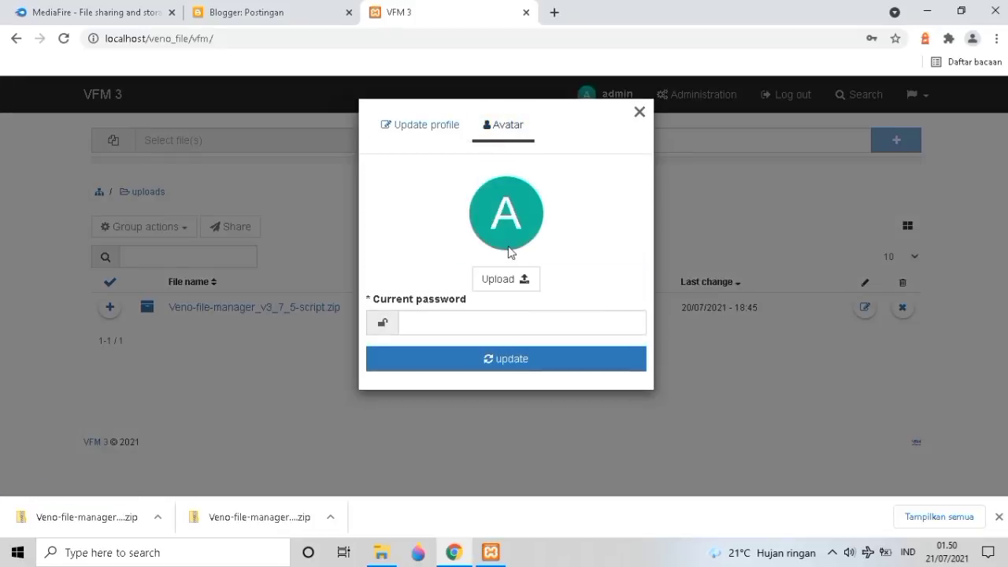
pyautogui.click(508, 284)
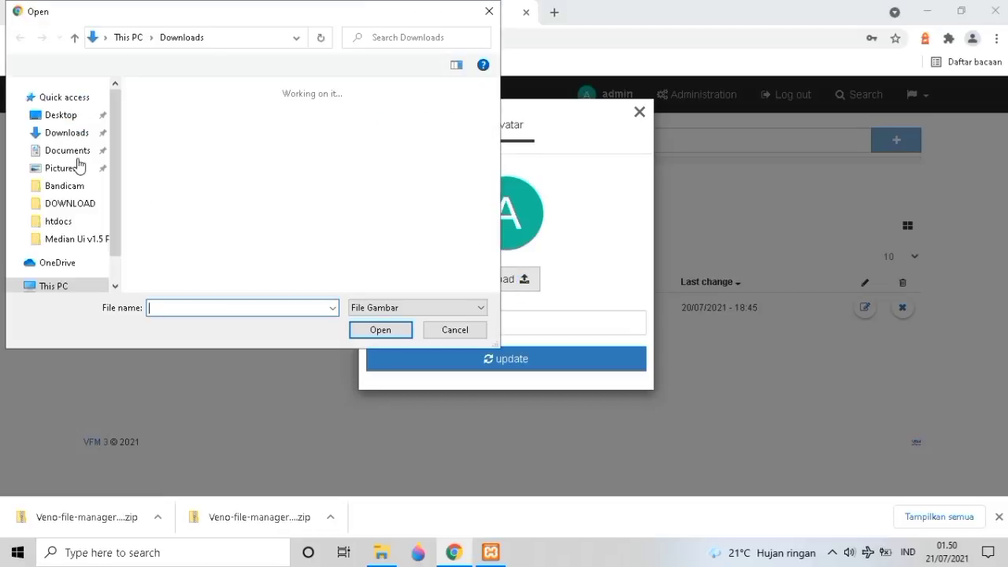
# Pick the 'admin' image from C:\DOWNLOAD on This PC as the avatar preview.
pyautogui.scroll(-1, 74, 265)
pyautogui.click(74, 238)
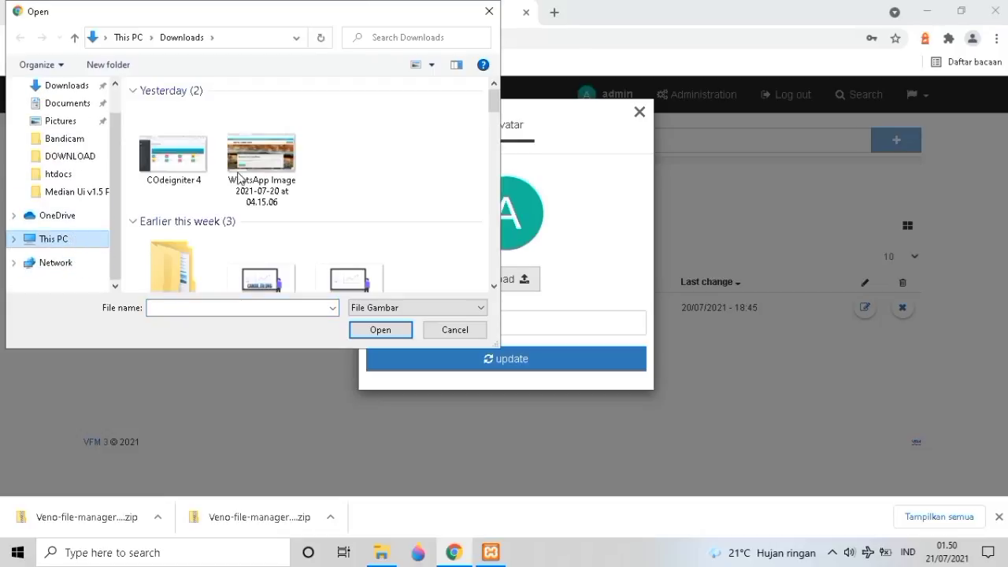
pyautogui.scroll(-3, 236, 176)
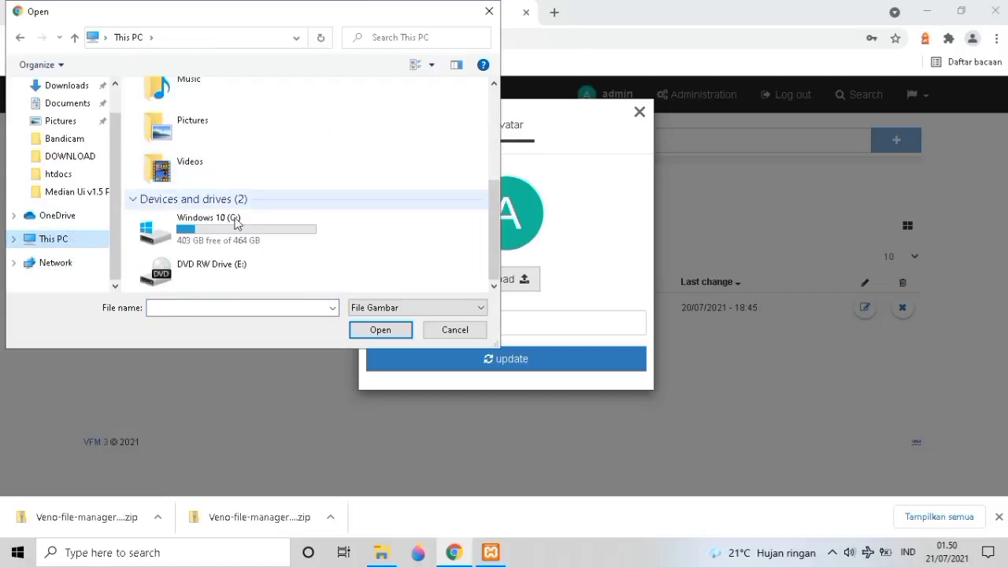
pyautogui.click(236, 226)
pyautogui.press('Return')
pyautogui.doubleClick(219, 144)
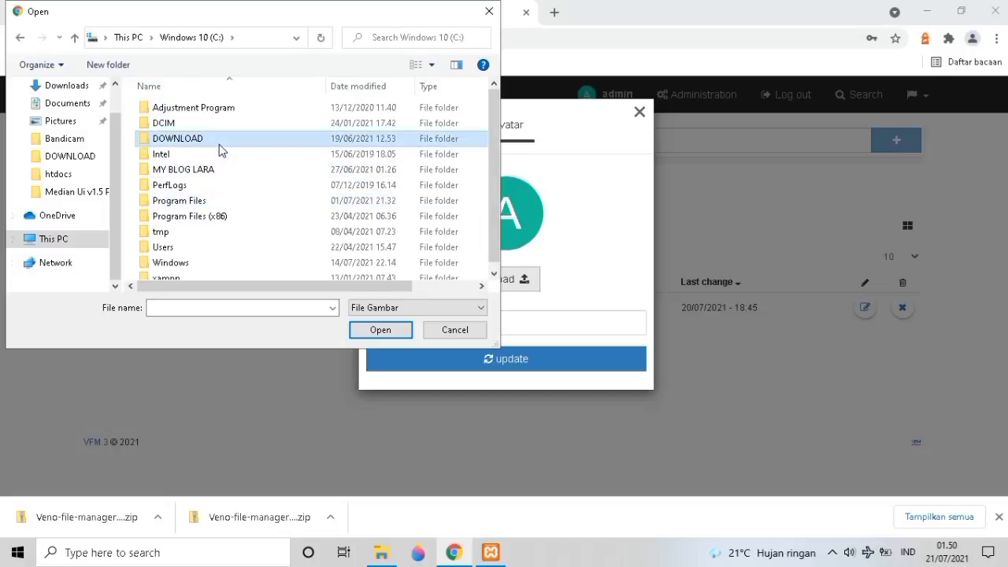
pyautogui.scroll(-3, 220, 150)
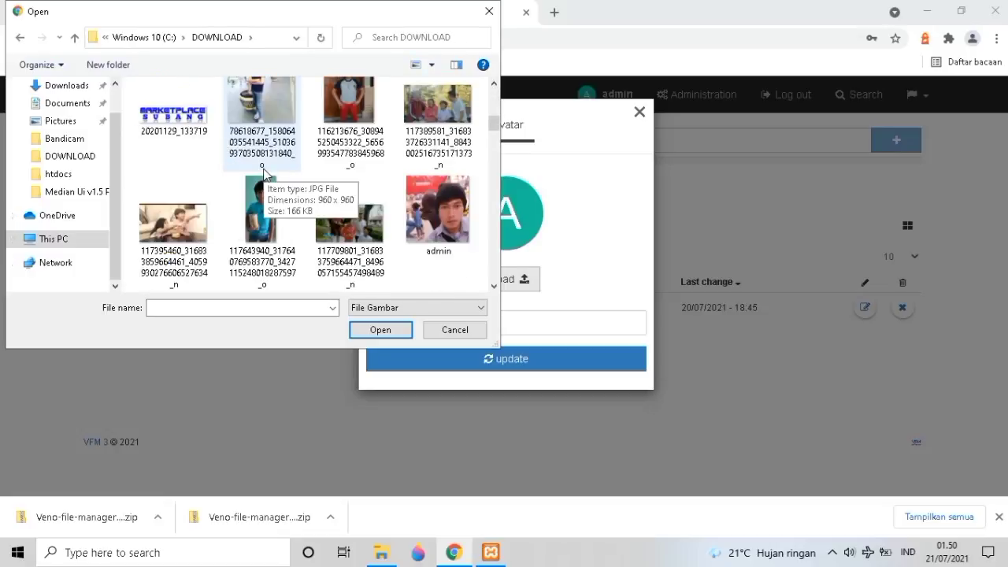
pyautogui.click(447, 214)
pyautogui.click(381, 330)
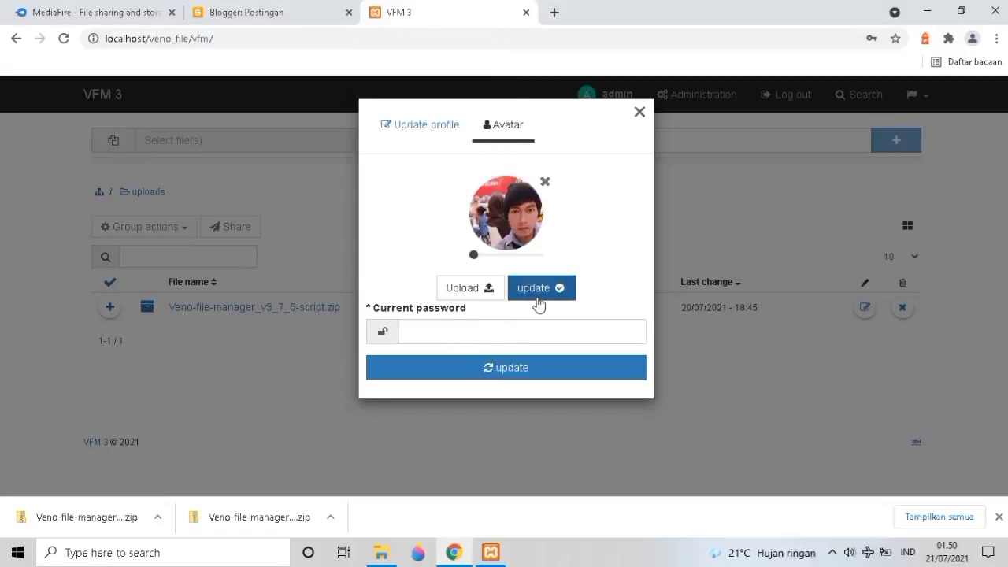
# Apply the admin photo as the avatar, close the profile dialog, and briefly toggle grid view.
pyautogui.click(539, 289)
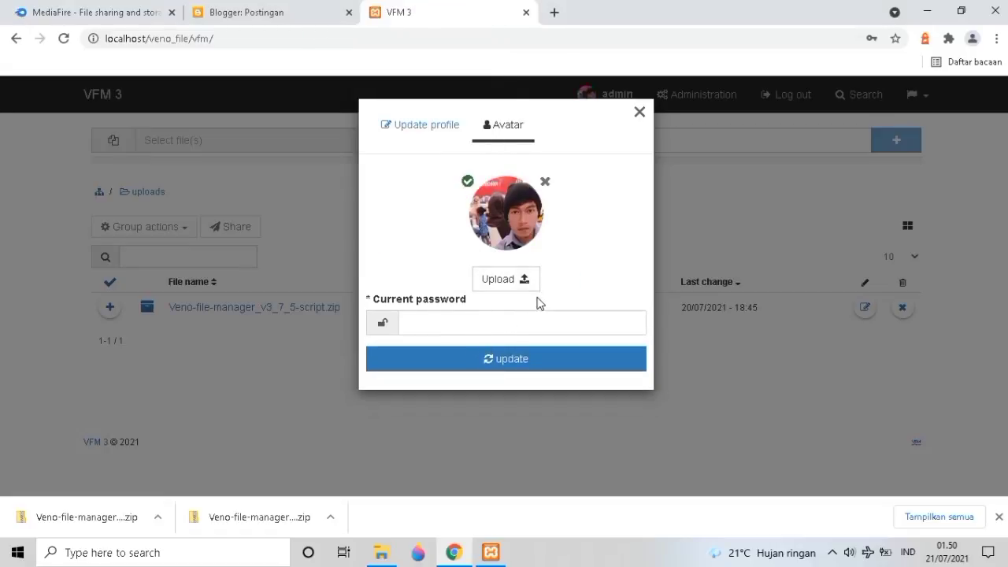
pyautogui.click(558, 362)
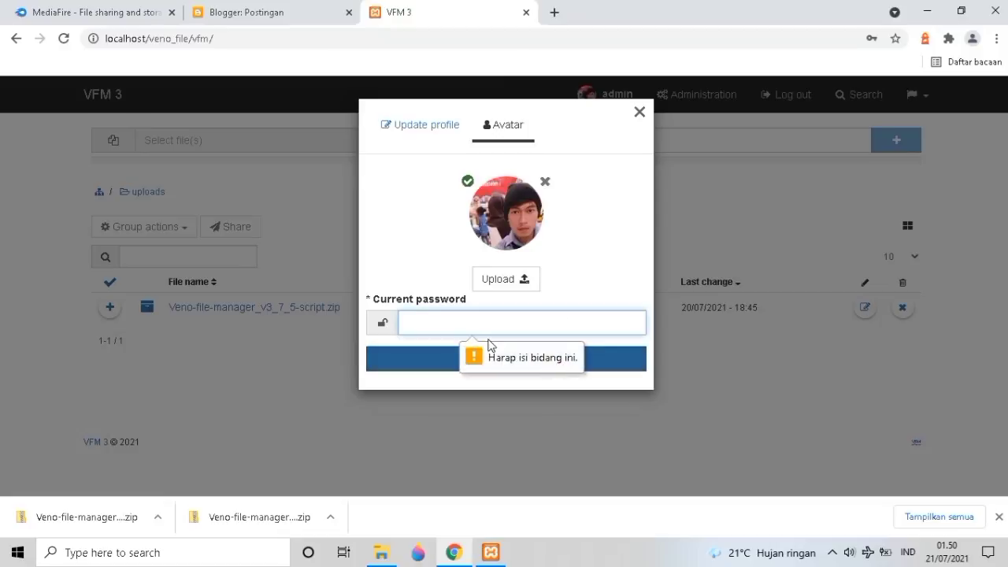
pyautogui.click(635, 117)
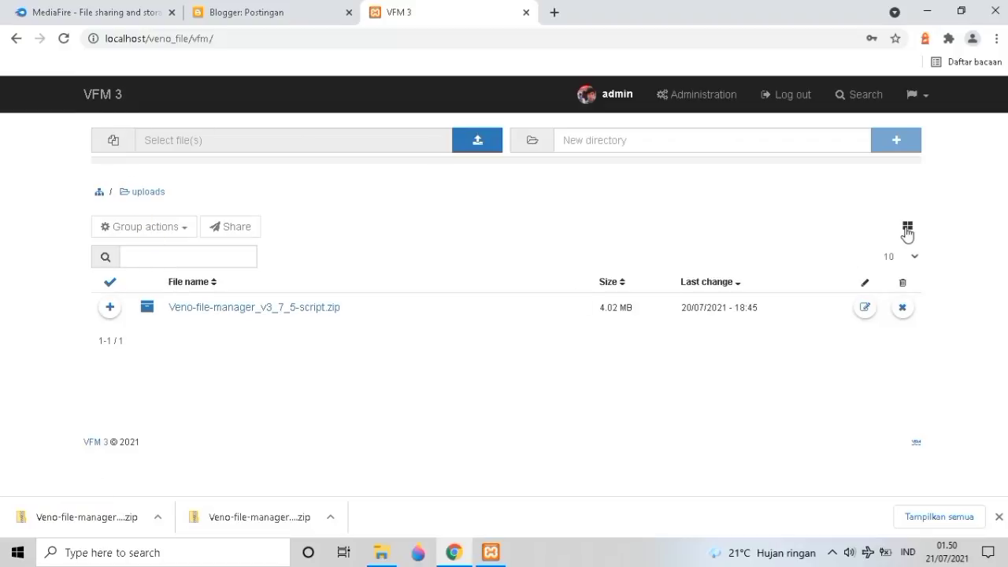
pyautogui.click(907, 230)
pyautogui.click(906, 231)
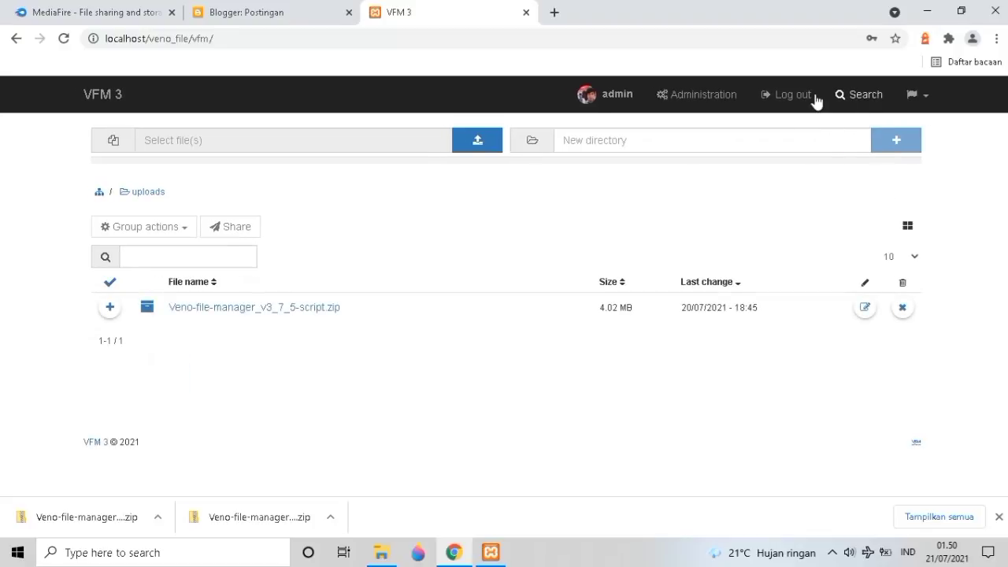
# Reopen Administration and scroll Preferences to the Permissions section covering guest login and user rights.
pyautogui.click(695, 98)
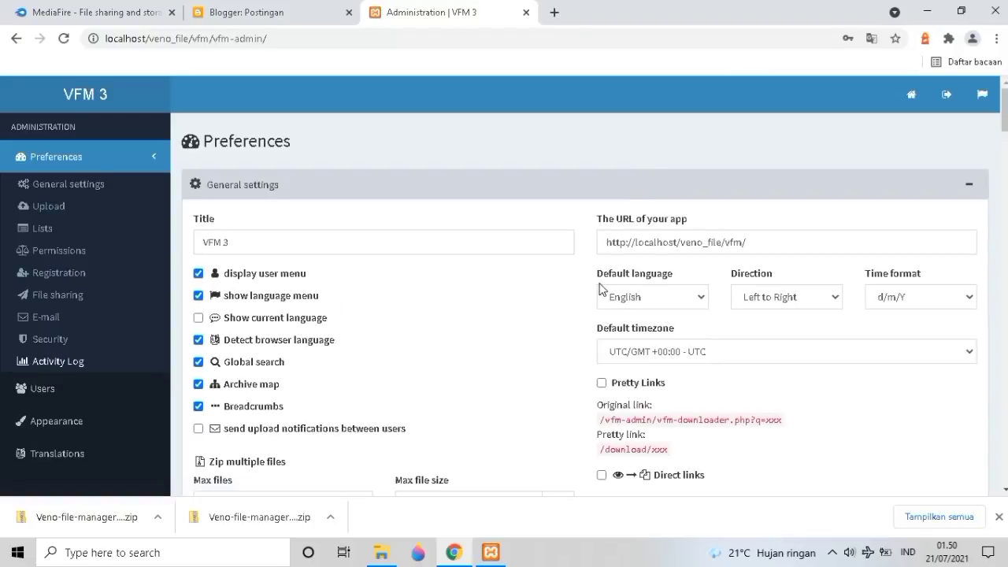
pyautogui.scroll(-6, 605, 290)
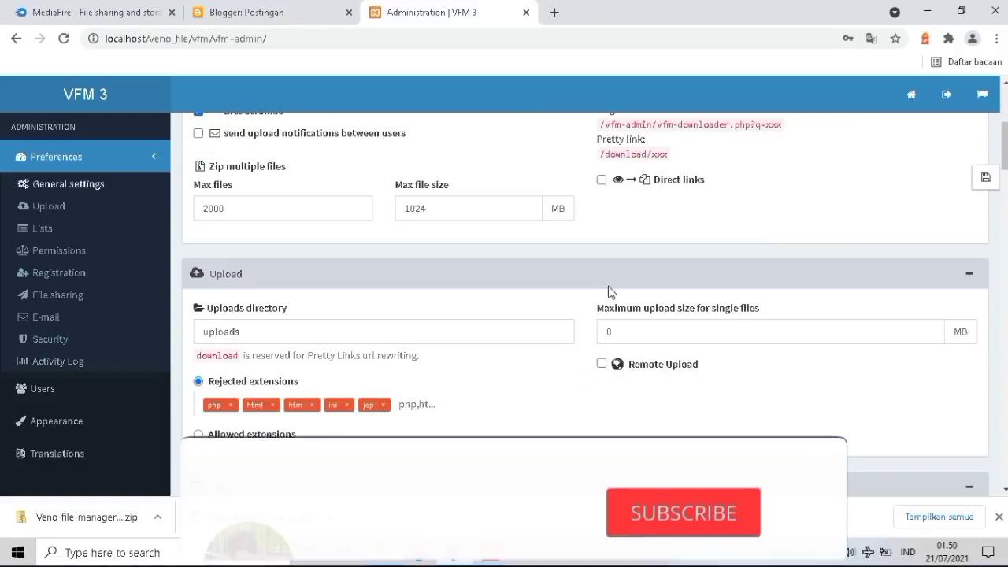
pyautogui.scroll(-10, 609, 291)
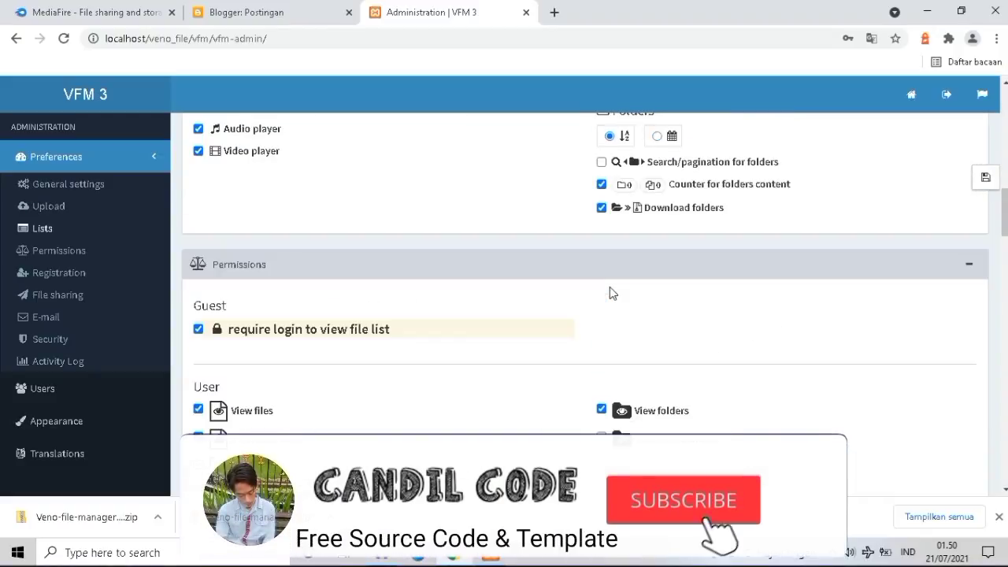
pyautogui.scroll(1, 613, 292)
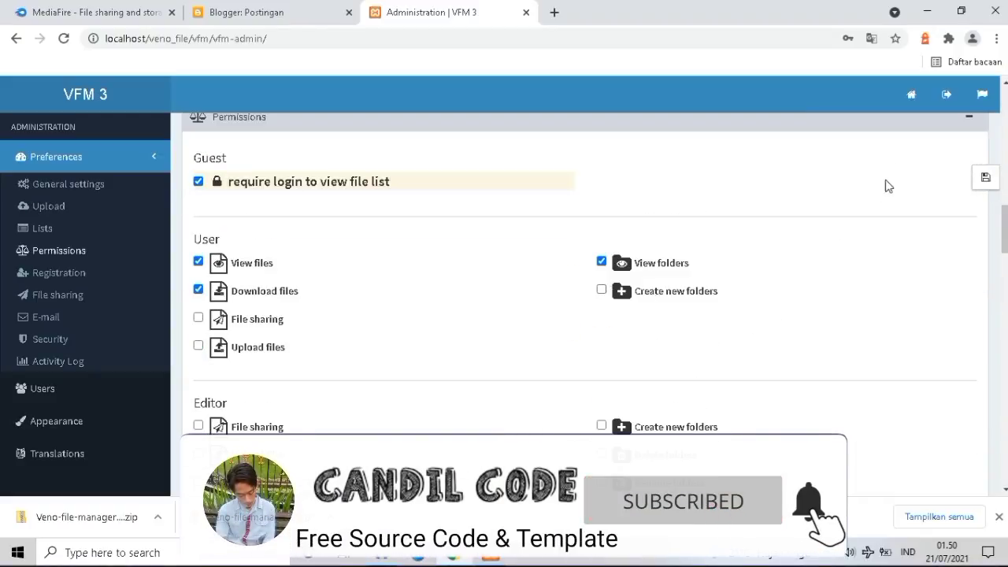